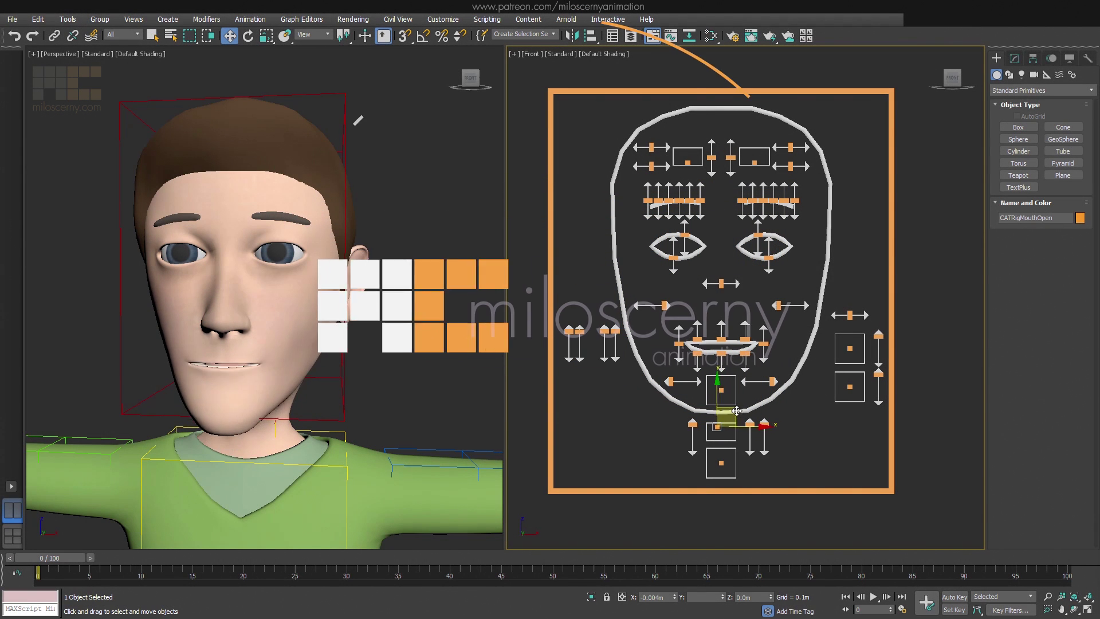
- Try out the mouth-open, jaw-chewing and chin controllers on the facial rig and return them to their rest positions
left_click_drag(736, 410, 740, 409)
left_click(721, 462)
mouse_move(738, 450)
left_mouse_down()
mouse_move(728, 435)
mouse_move(737, 451)
left_mouse_up()
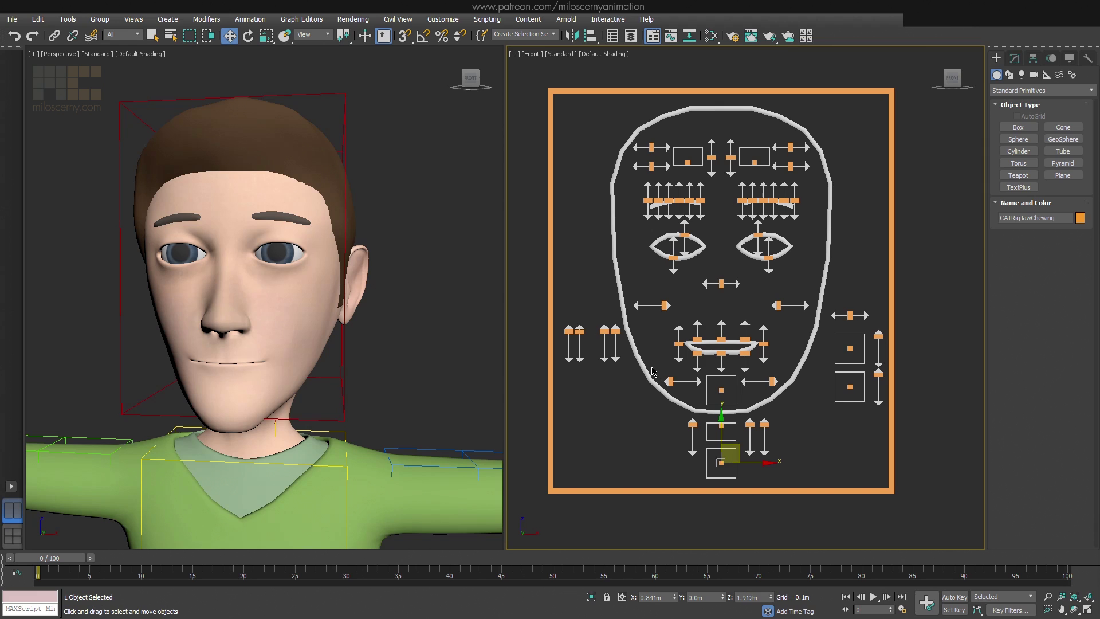
left_click(722, 390)
left_click_drag(739, 373, 732, 372)
right_click(732, 372)
- Try moving the row of six eyebrow sliders together in different directions, restore their positions and clear the selection
left_click_drag(627, 184, 714, 207)
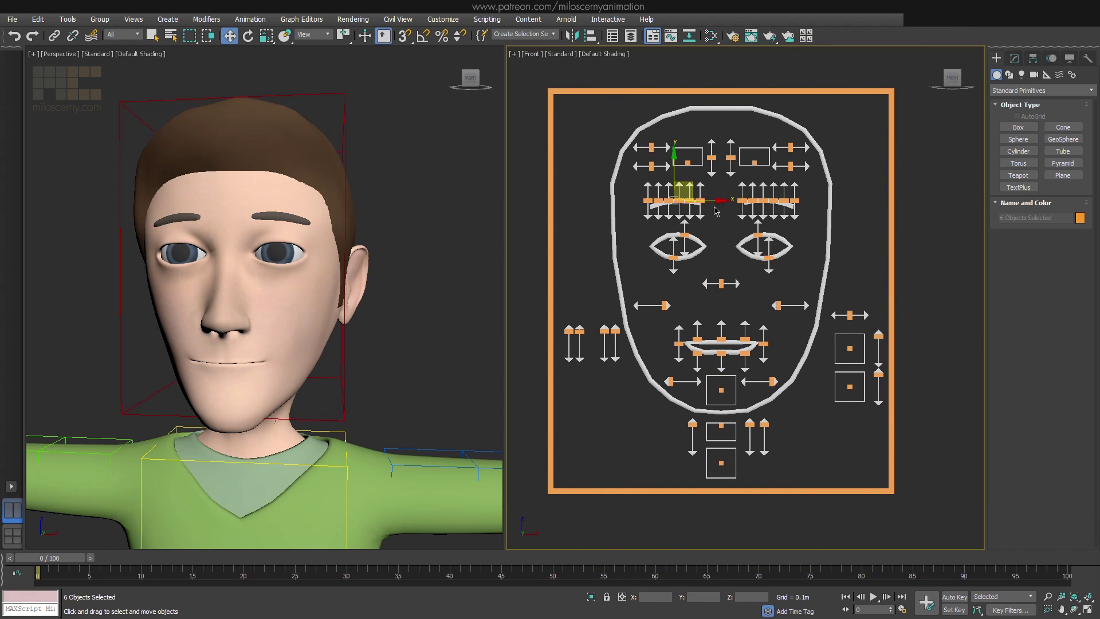
left_click_drag(674, 172, 678, 204)
right_click(674, 167)
left_click_drag(673, 172, 805, 209)
right_click(662, 167)
left_click_drag(720, 166, 719, 148)
key("ctrl+z")
left_click_drag(647, 225, 732, 201)
key("ctrl+z")
left_click(741, 291)
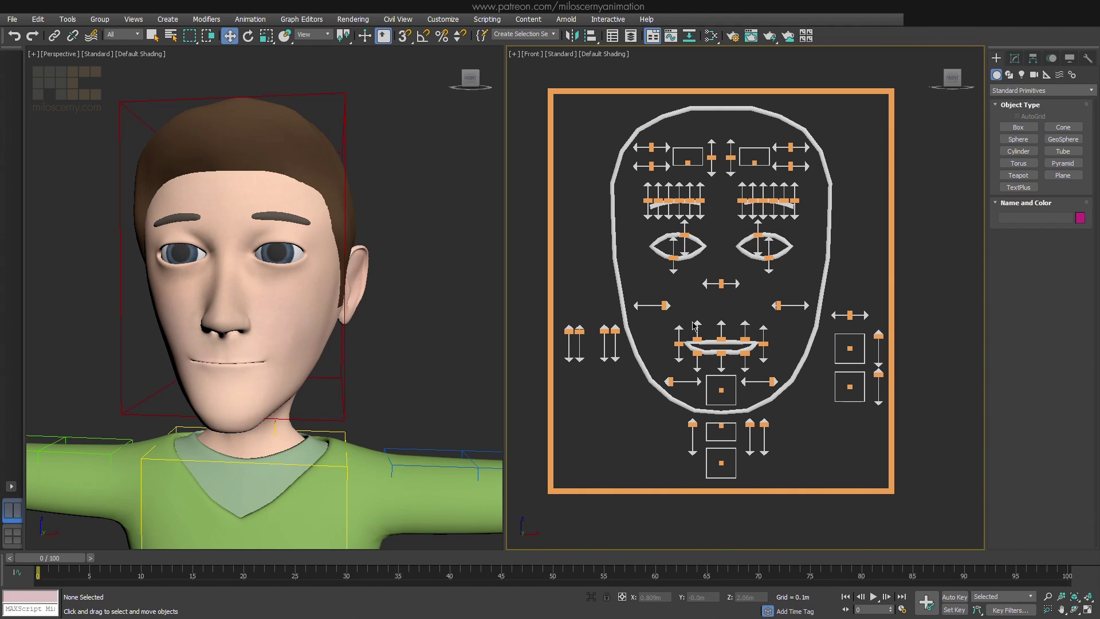
- Try moving the grouped upper-lip and lower-lip sliders around the mouth and the sliders beside the face outline
left_click_drag(691, 331, 751, 359)
left_click_drag(721, 325, 745, 313)
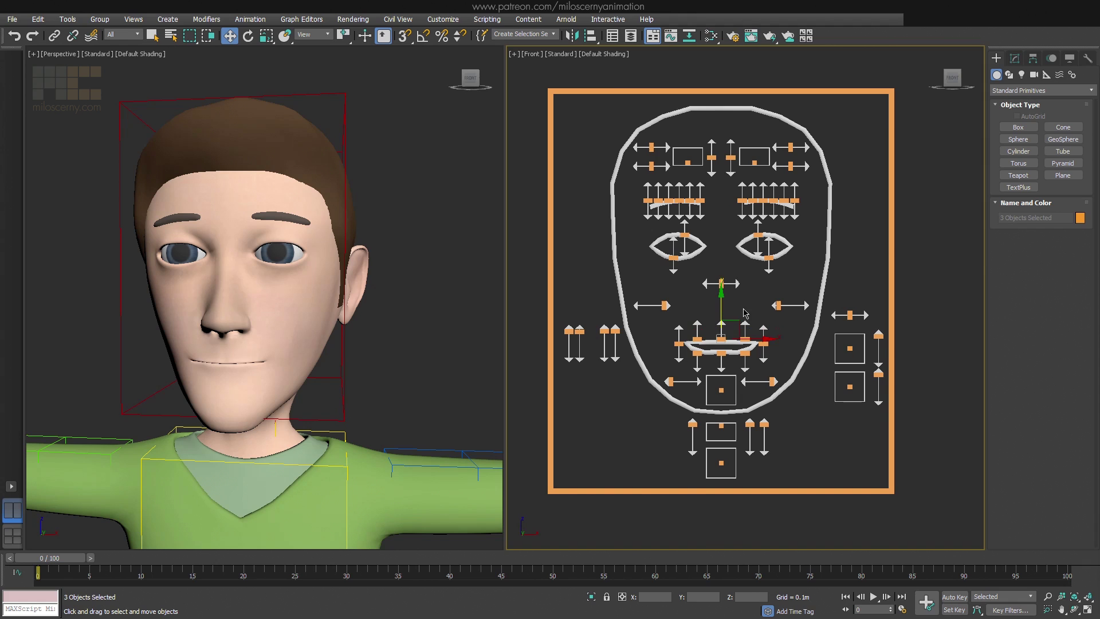
left_click_drag(688, 350, 689, 350)
left_click_drag(773, 339, 758, 352, "ctrl")
mouse_move(723, 318)
left_mouse_down()
mouse_move(724, 304)
mouse_move(723, 326)
mouse_move(723, 317)
left_mouse_up()
left_click_drag(610, 305, 614, 281)
left_click_drag(575, 339, 575, 332)
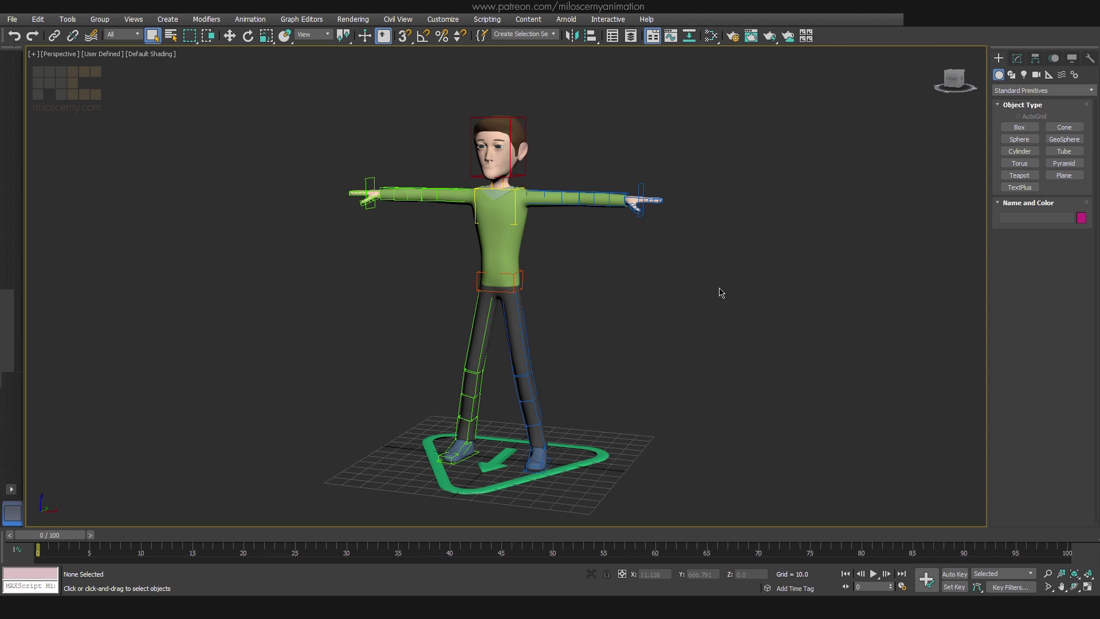
- Display the morph targets layer through the Layer Explorer and view the head variants around the character
left_click(632, 37)
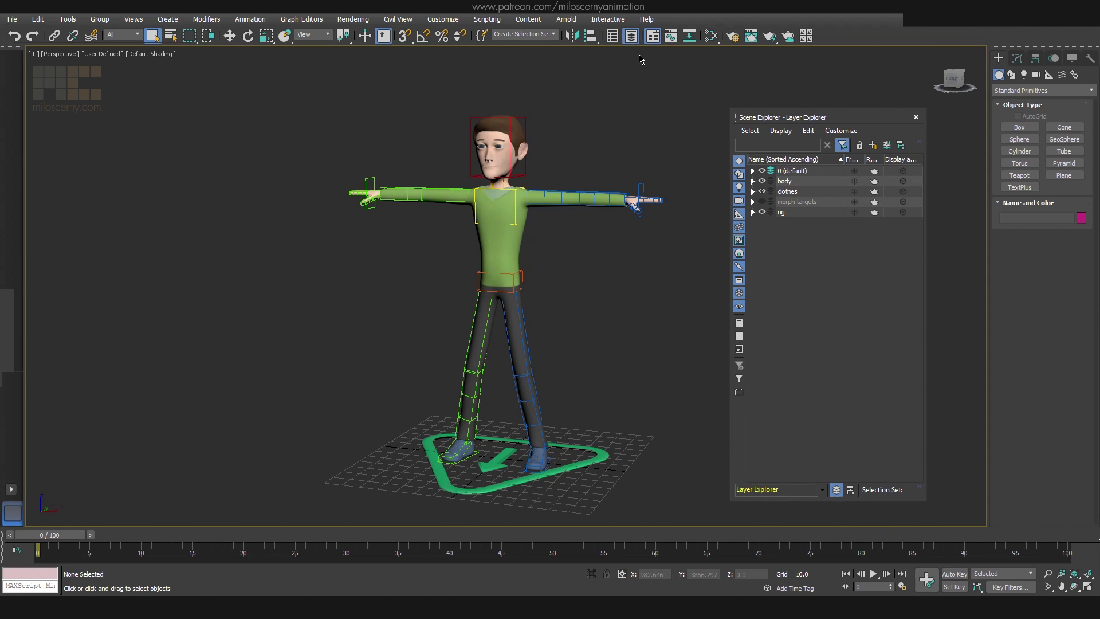
left_click(762, 202)
scroll(586, 280, "down", 6)
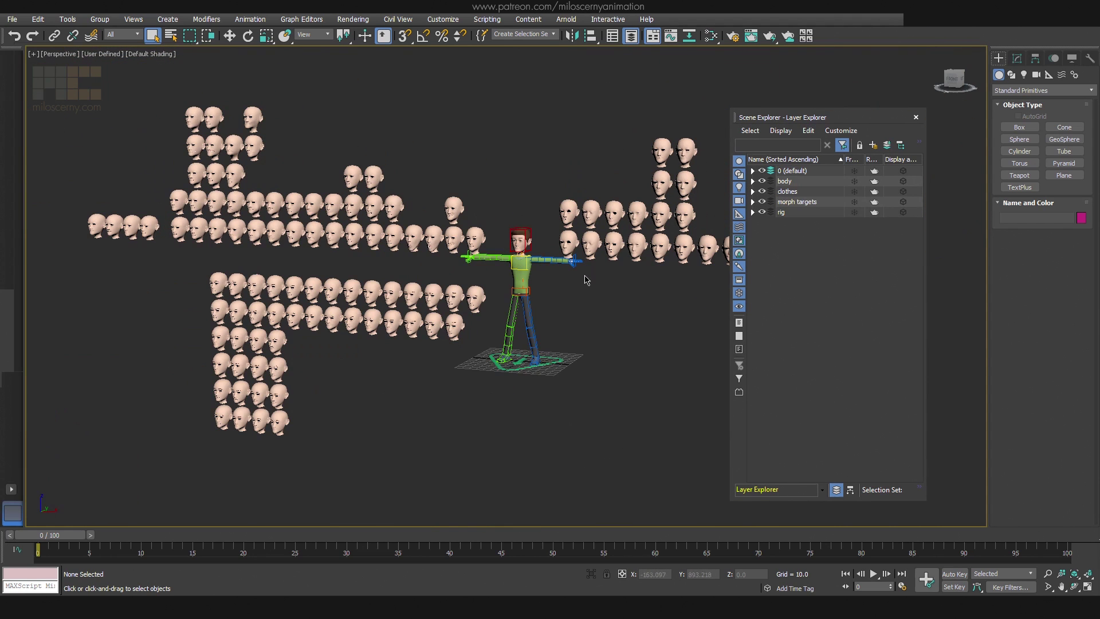
scroll(533, 249, "up", 6)
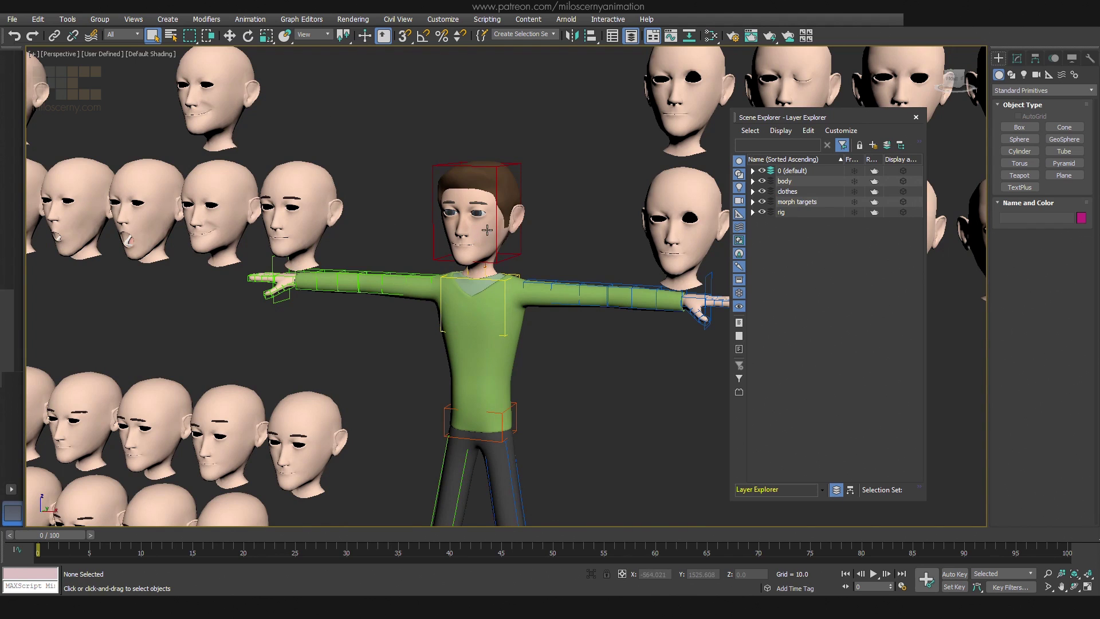
- Examine the channel list of the head's Morpher modifier, hide the morph targets layer and close the Layer Explorer
left_click(487, 230)
left_click(1017, 58)
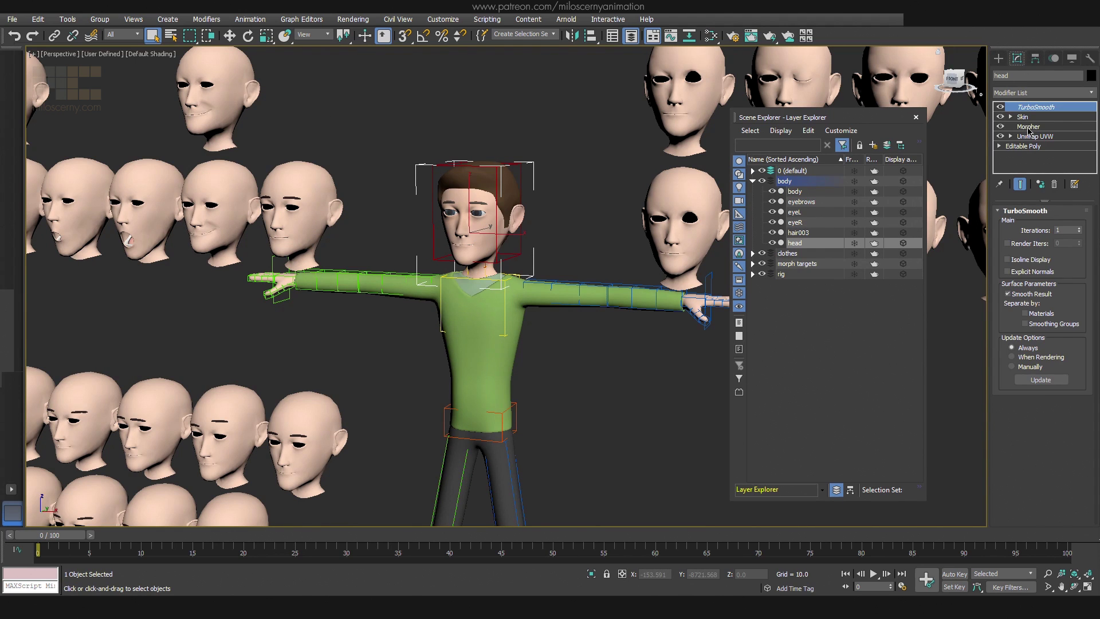
left_click(1029, 127)
left_click_drag(1083, 289, 1075, 316)
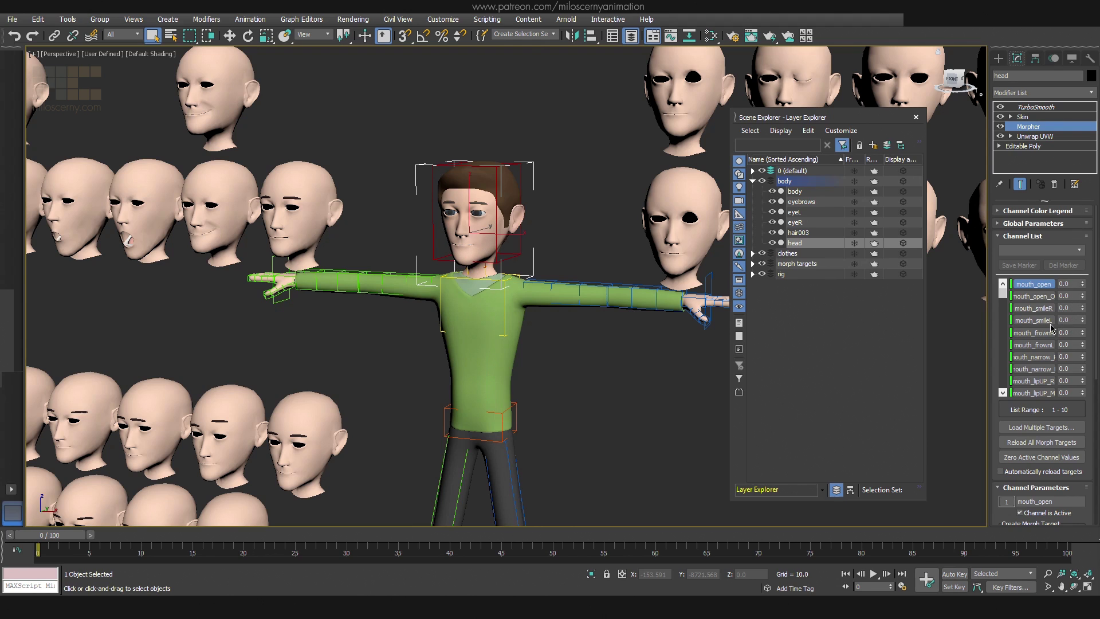
left_click(762, 264)
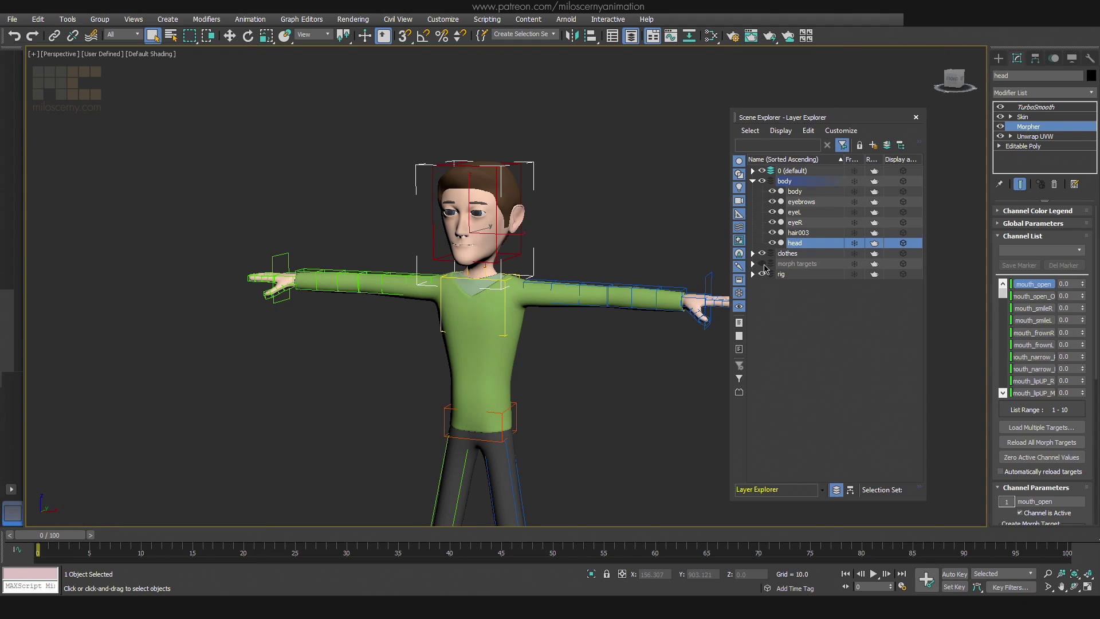
left_click(916, 117)
- Show the scene in wireframe, add an extra bone to the CAT rig's pelvis and select it for moving
scroll(796, 213, "down", 3)
middle_click_drag(847, 277, 768, 215)
left_click(505, 306)
key("F3")
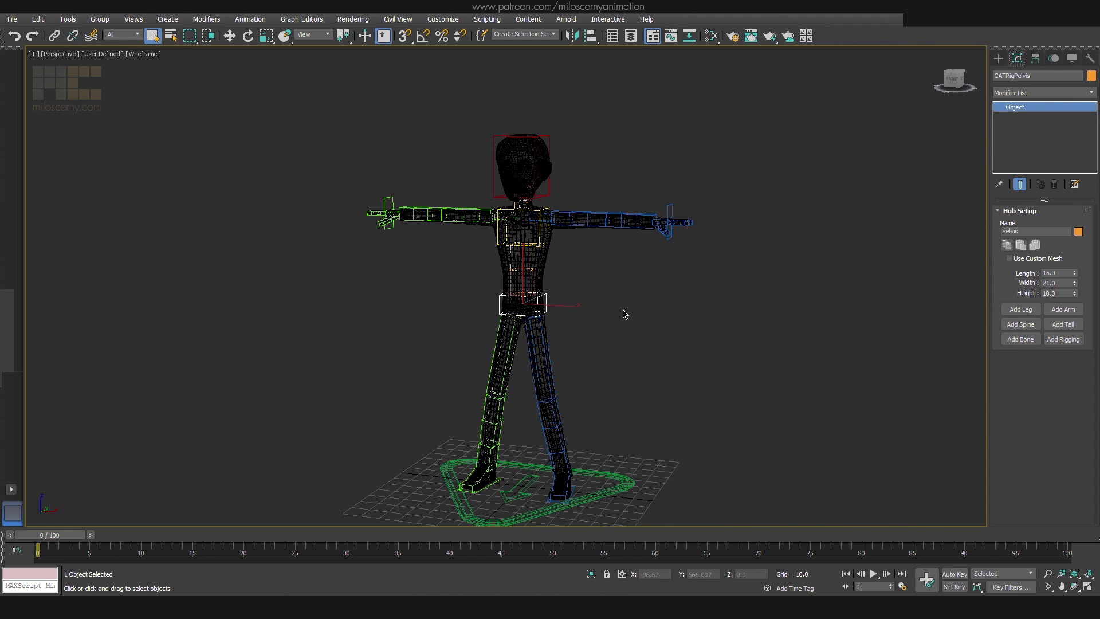
left_click(1021, 339)
scroll(510, 298, "up", 5)
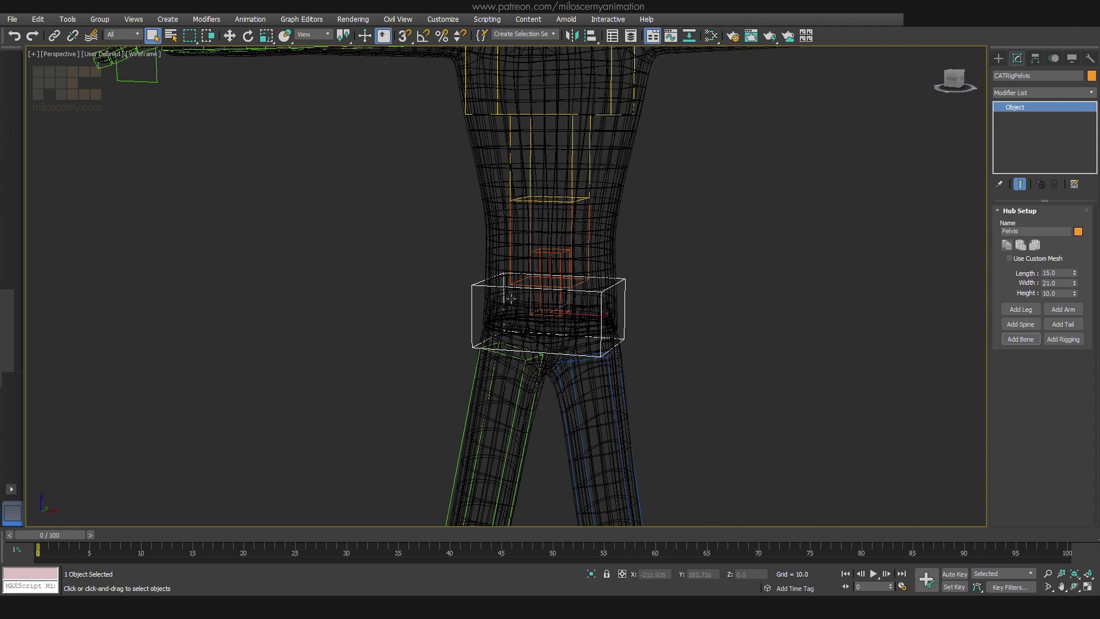
left_click(551, 251)
left_click(550, 251)
left_click(550, 251)
key("w")
- Unlink the new bone from the pelvis and zero its position so it sits at the world origin
scroll(550, 262, "down", 5)
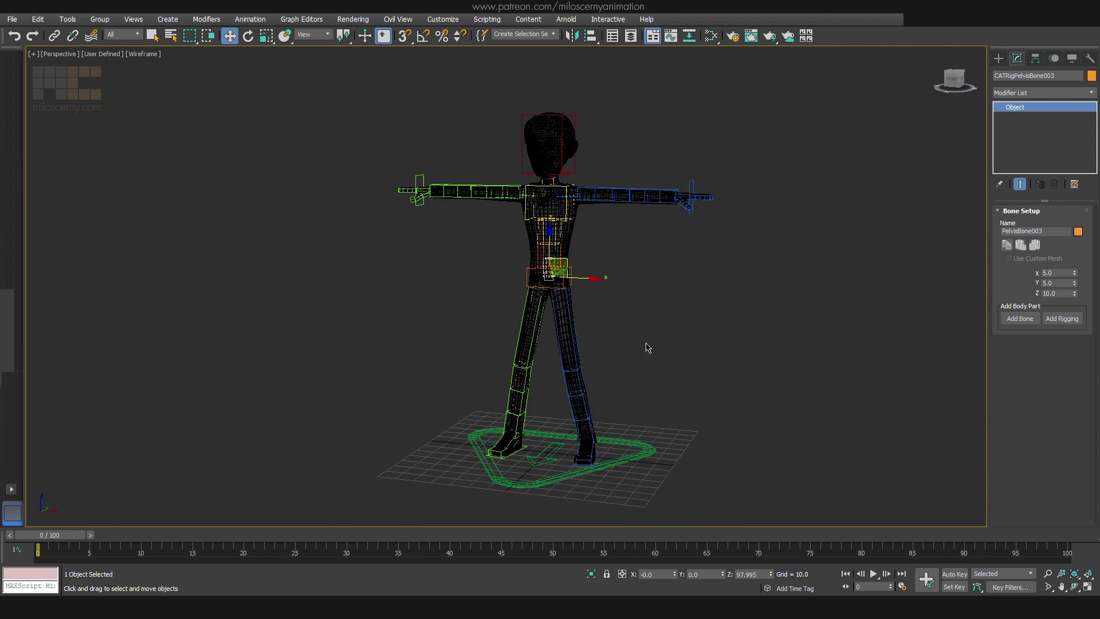
middle_click_drag(647, 348, 630, 309)
left_click(71, 37)
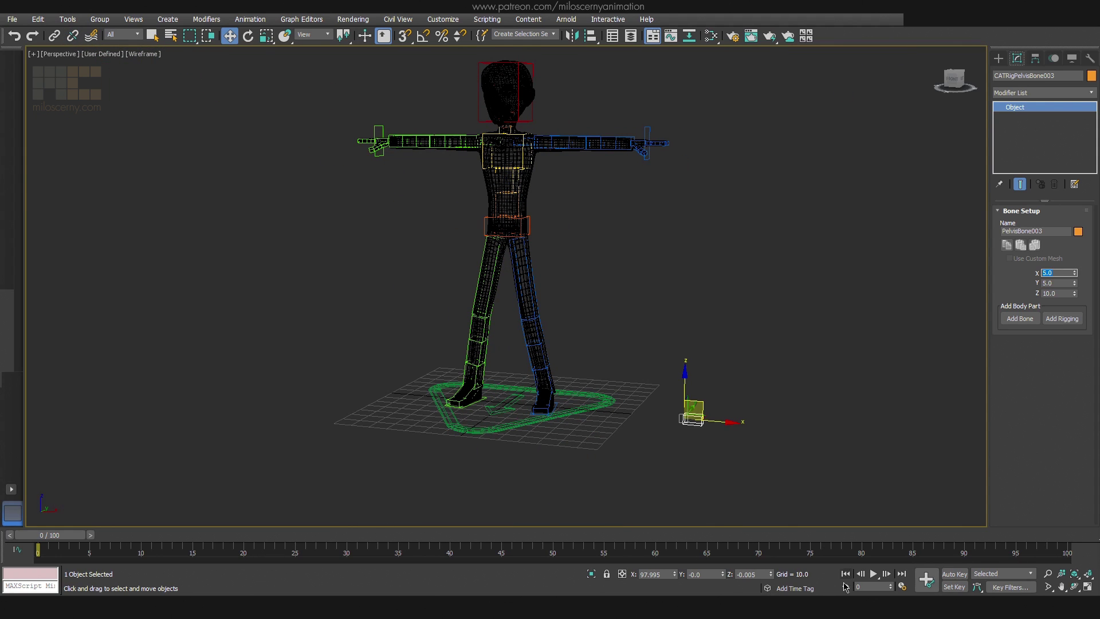
right_click(674, 573)
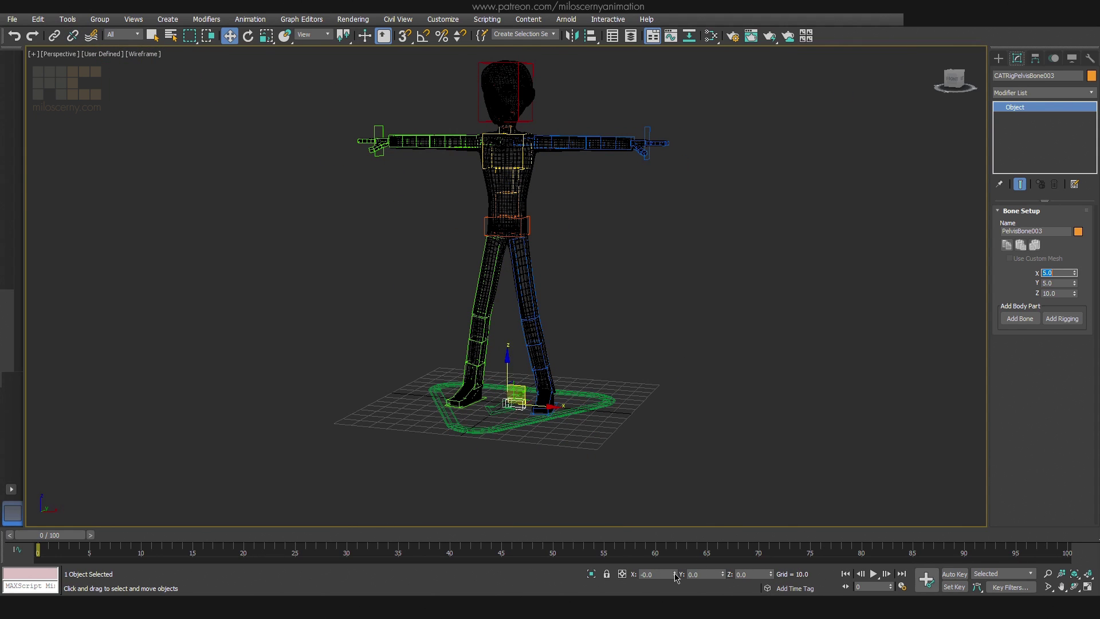
key("e")
- Create a tall box next to the bone in shaded view and zero its X and Y position
scroll(659, 389, "up", 8)
key("F3")
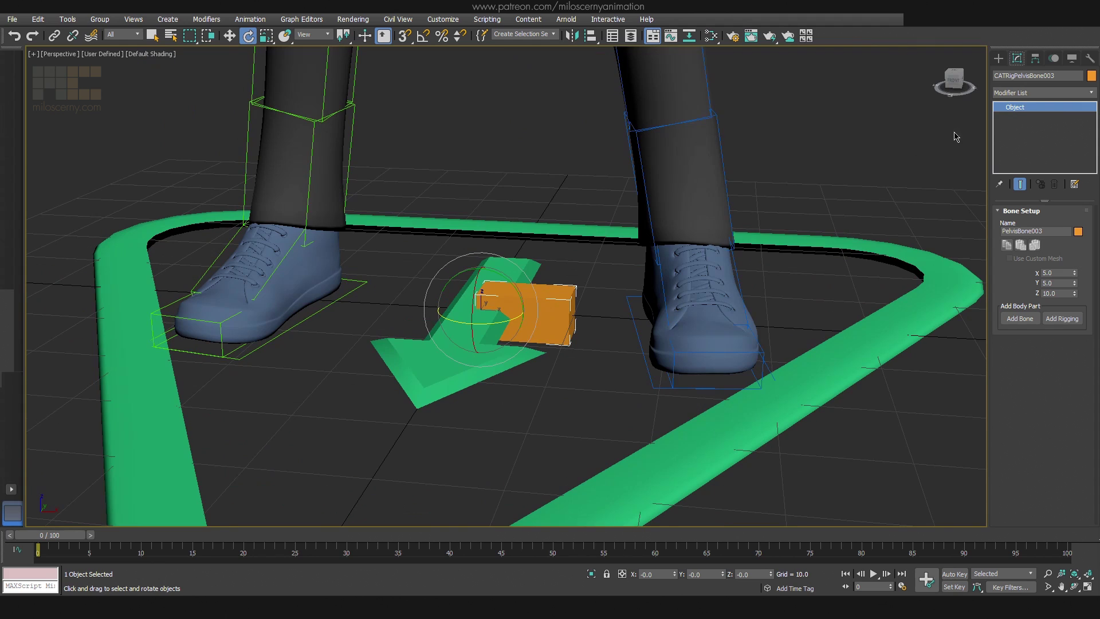
left_click(999, 58)
left_click(1019, 126)
mouse_move(453, 305)
left_mouse_down()
mouse_move(503, 317)
mouse_move(508, 343)
left_mouse_up()
left_click(507, 104)
key("w")
right_click(674, 574)
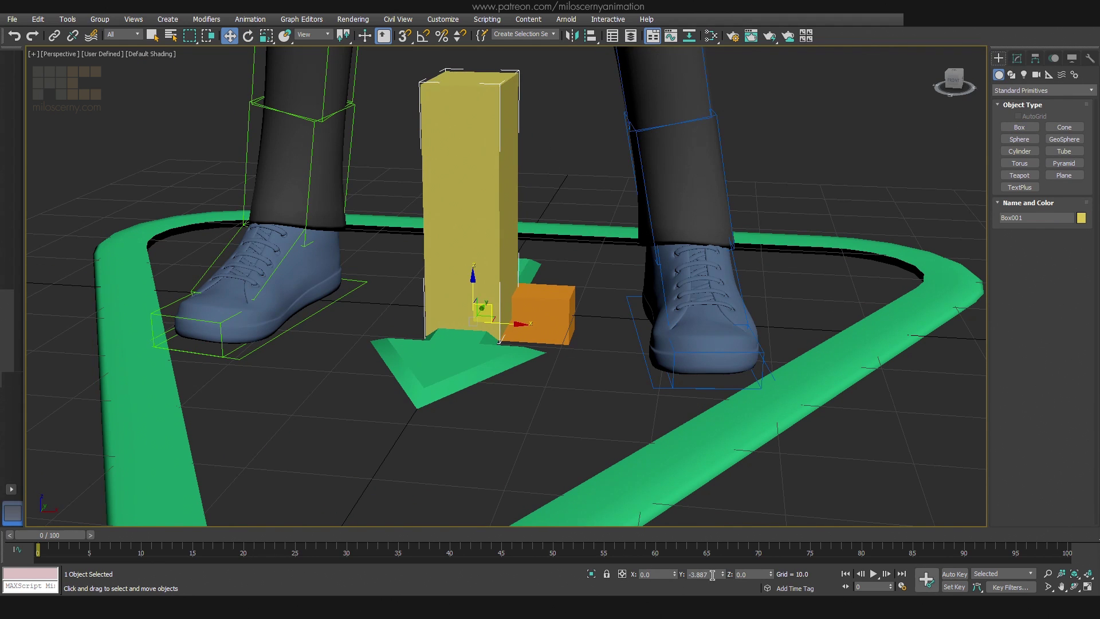
right_click(723, 573)
key("e")
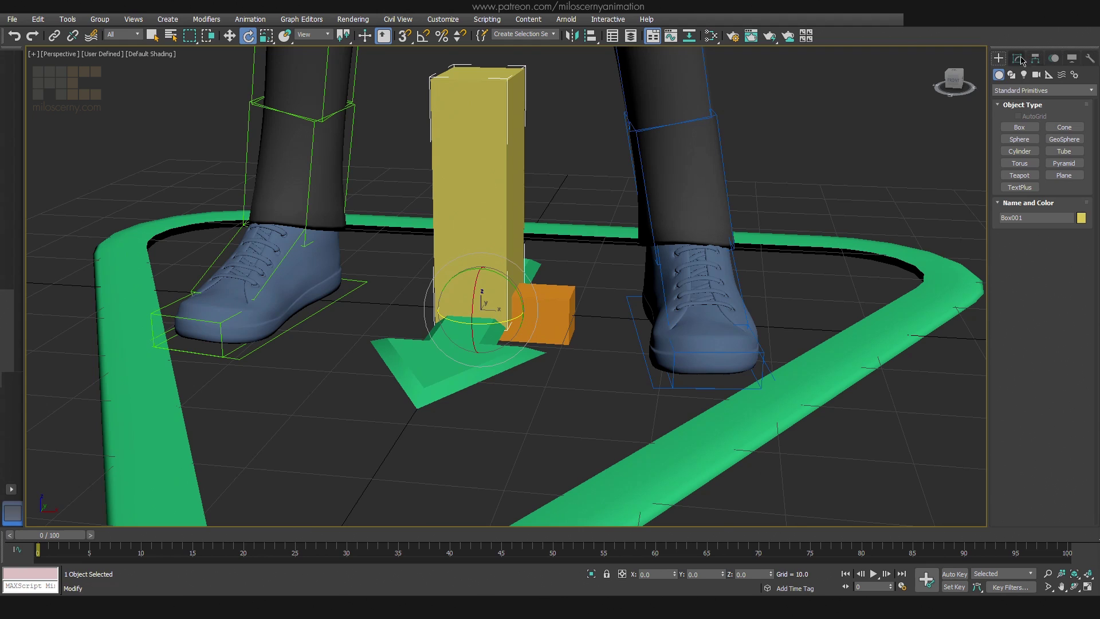
- Set the box's length to 2, width to 2 and height to 20
left_click(1017, 58)
double_click(1061, 225)
type("2")
key("Return")
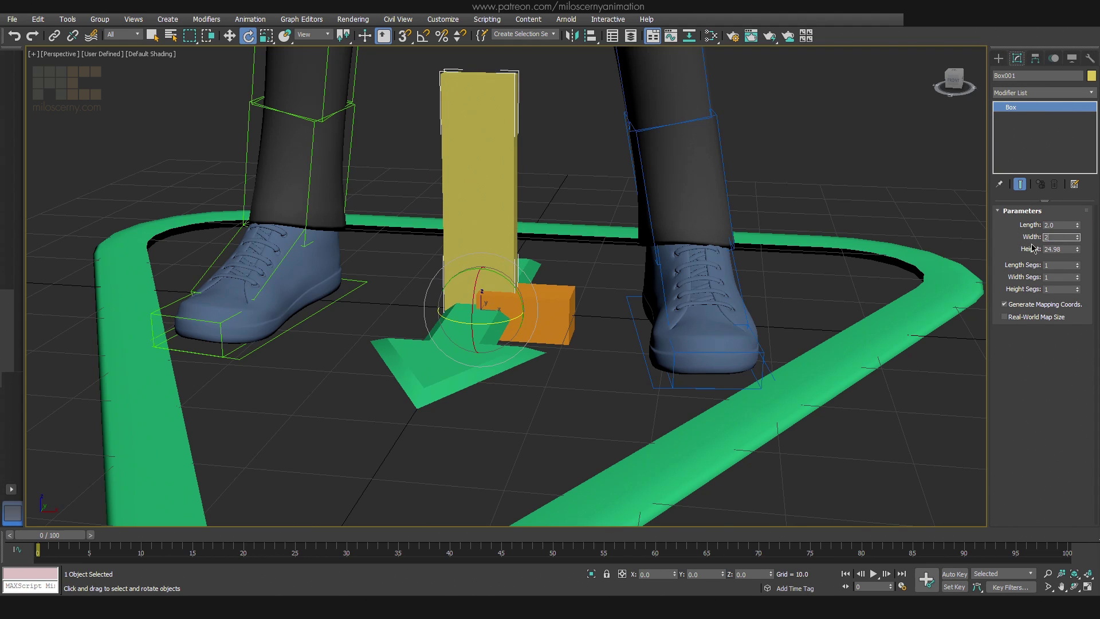
type("2")
key("Return")
type("20")
key("Return")
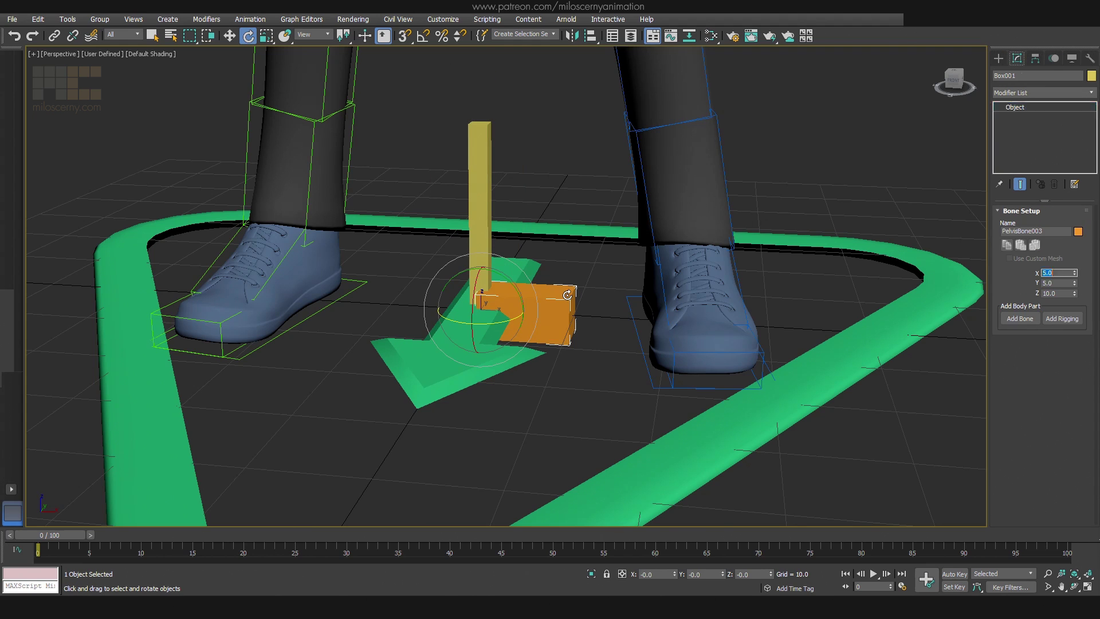
- Add an Edit Poly modifier to the unlinked bone and attach the thin box to it at element level
left_click(566, 295)
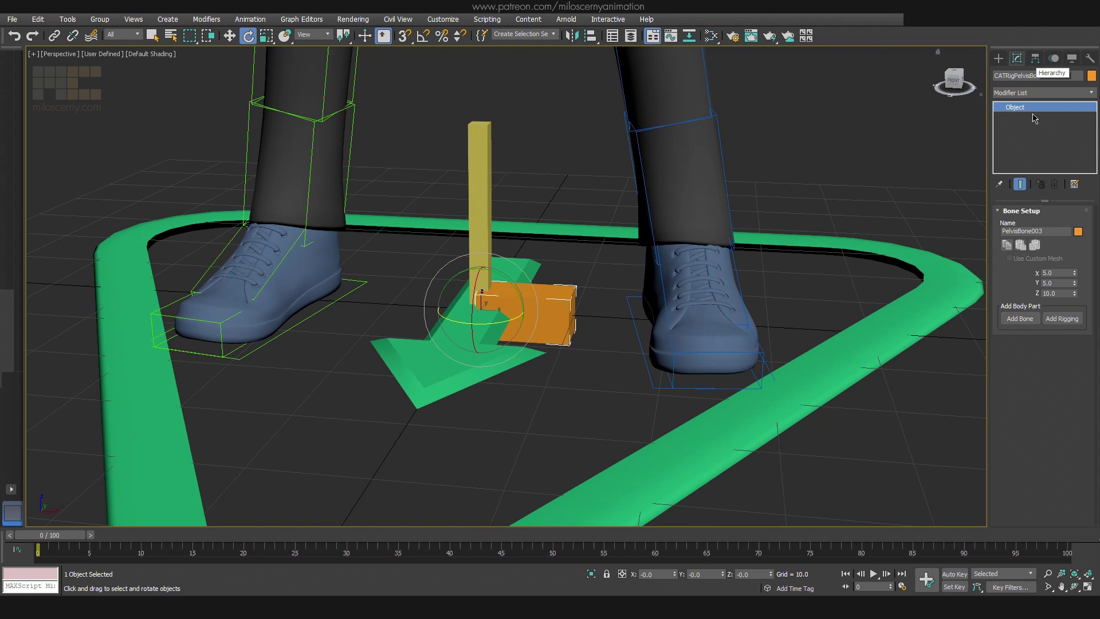
left_click(1043, 92)
left_click(1041, 114)
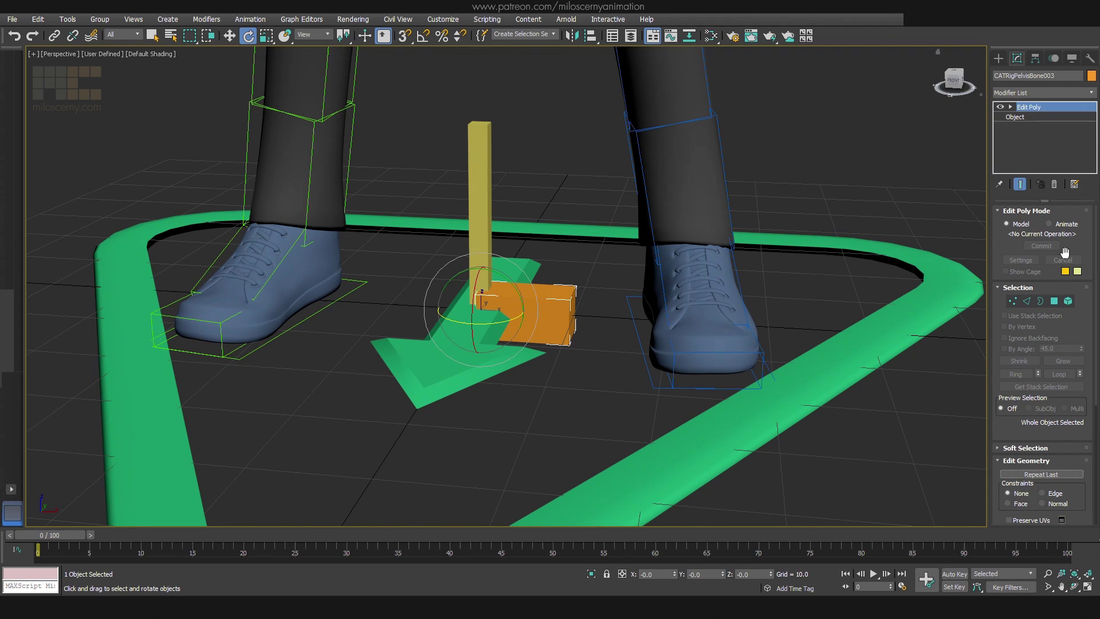
left_click(1069, 301)
scroll(997, 378, "down", 5)
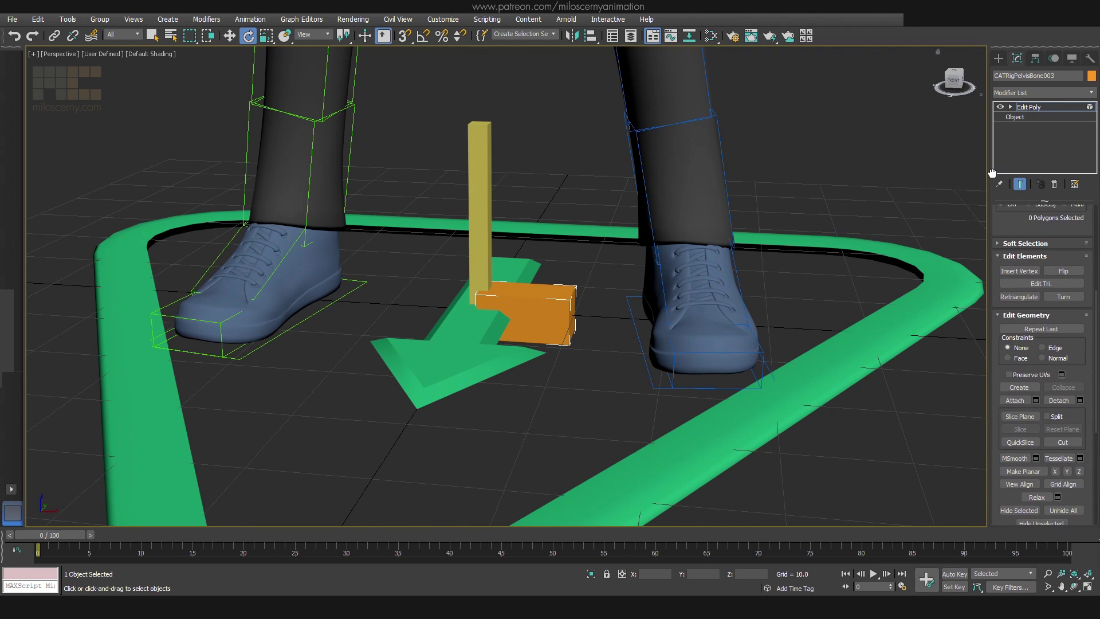
left_click(1014, 361)
left_click(485, 164)
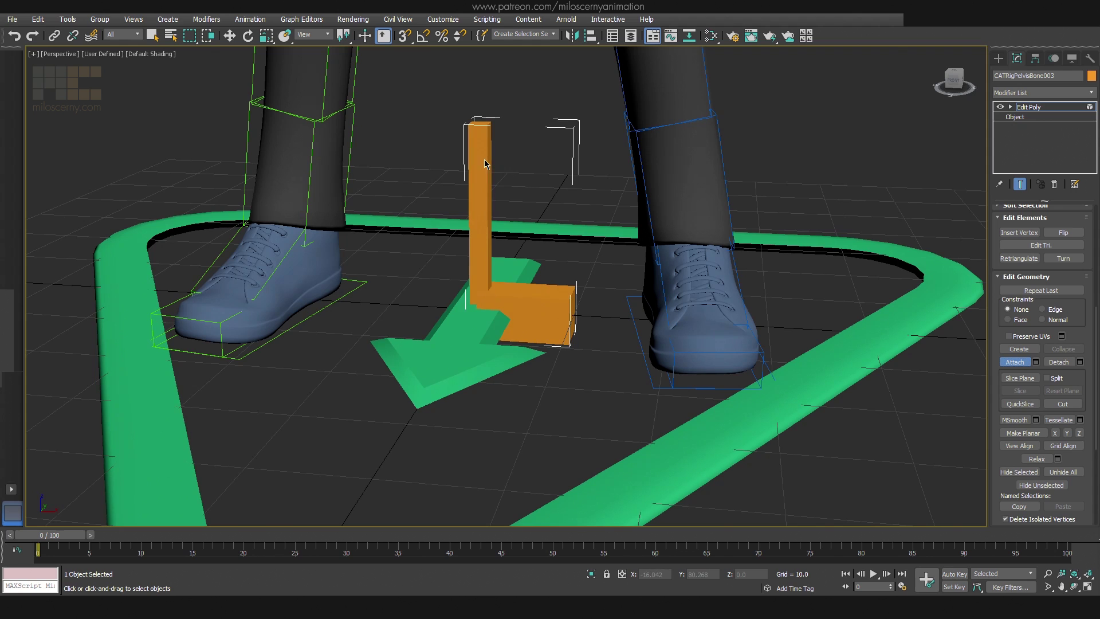
left_click(1017, 364)
- Delete the bone's original block element, keeping only the thin box, and leave element level
key("w")
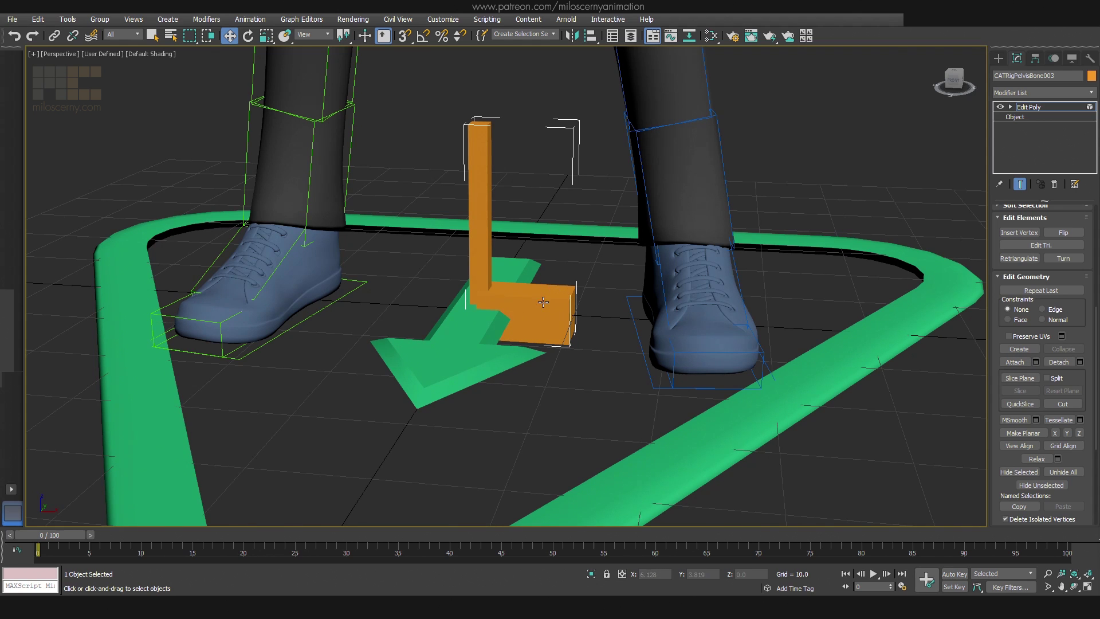
left_click(544, 303)
key("Delete")
middle_click_drag(551, 289, 907, 292, "alt")
left_click(1029, 109)
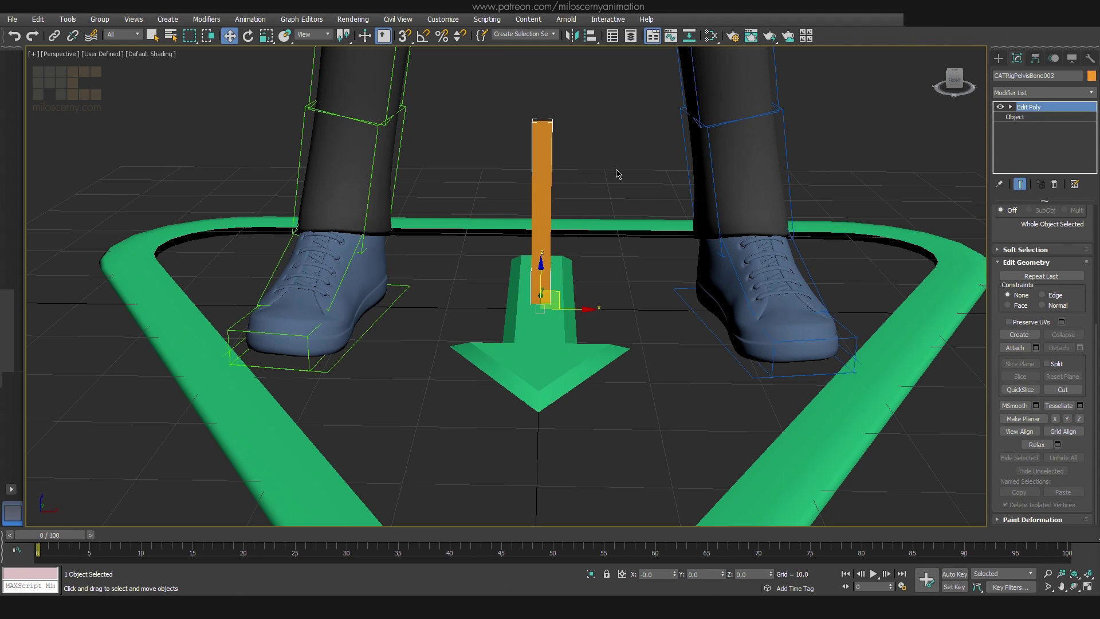
- Convert the bone so the edited shape becomes its custom mesh, compare it with Use Custom Mesh toggled, and deselect it
right_click(543, 196)
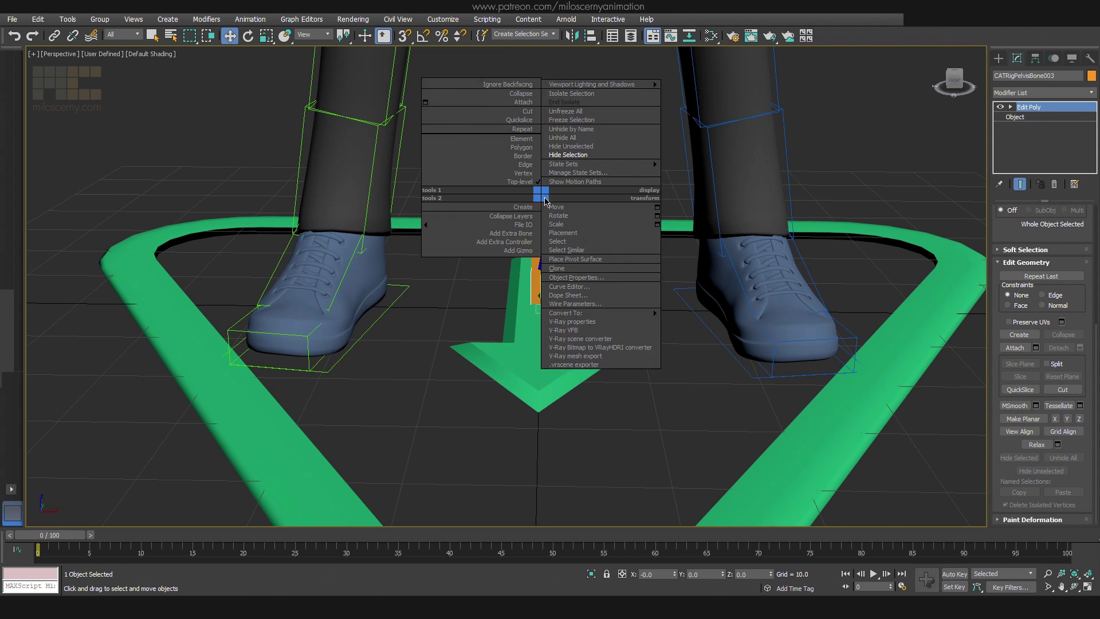
mouse_move(588, 315)
left_click(685, 322)
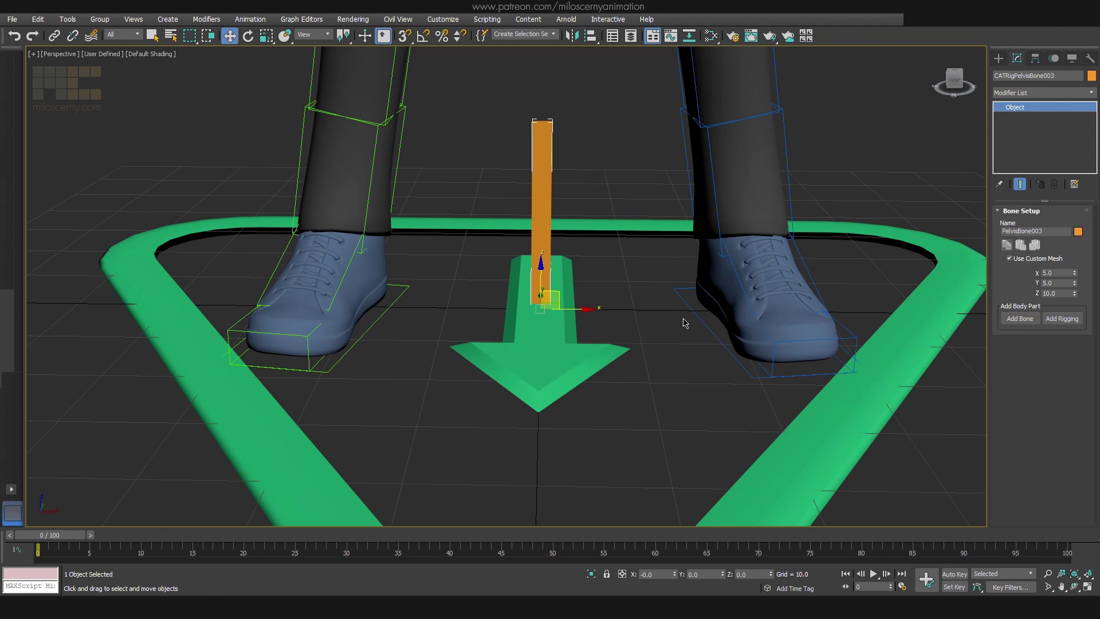
left_click(1024, 261)
left_click(1024, 261)
mouse_move(597, 276)
middle_mouse_down("alt")
mouse_move(614, 287)
mouse_move(589, 285)
mouse_move(607, 282)
middle_mouse_up("alt")
left_click(642, 194)
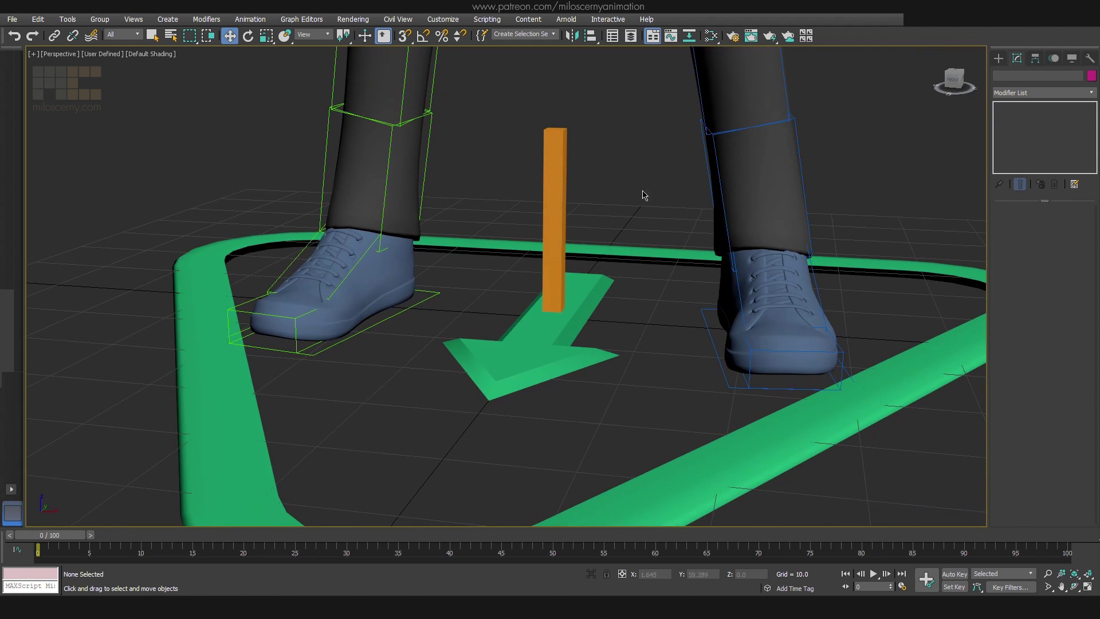
- Select the pelvis, return to wireframe display and add another extra bone to it
scroll(642, 196, "down", 5)
middle_click_drag(639, 200, 617, 326)
middle_click_drag(608, 111, 612, 228)
left_click(622, 172)
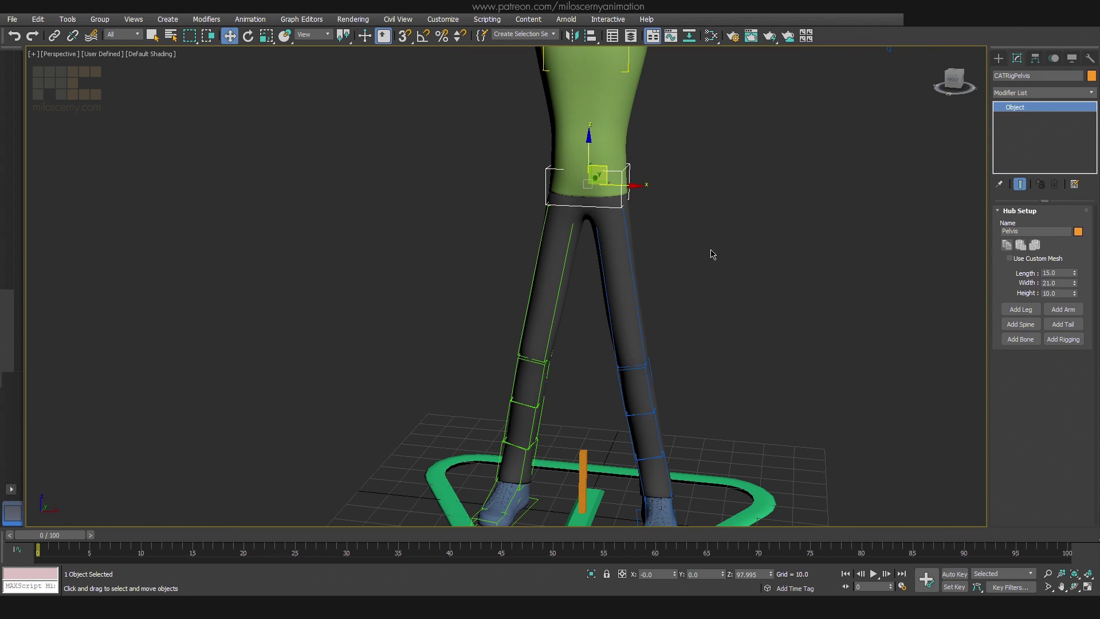
middle_click_drag(712, 254, 707, 193)
key("F3")
left_click(1010, 338)
left_click(1012, 339)
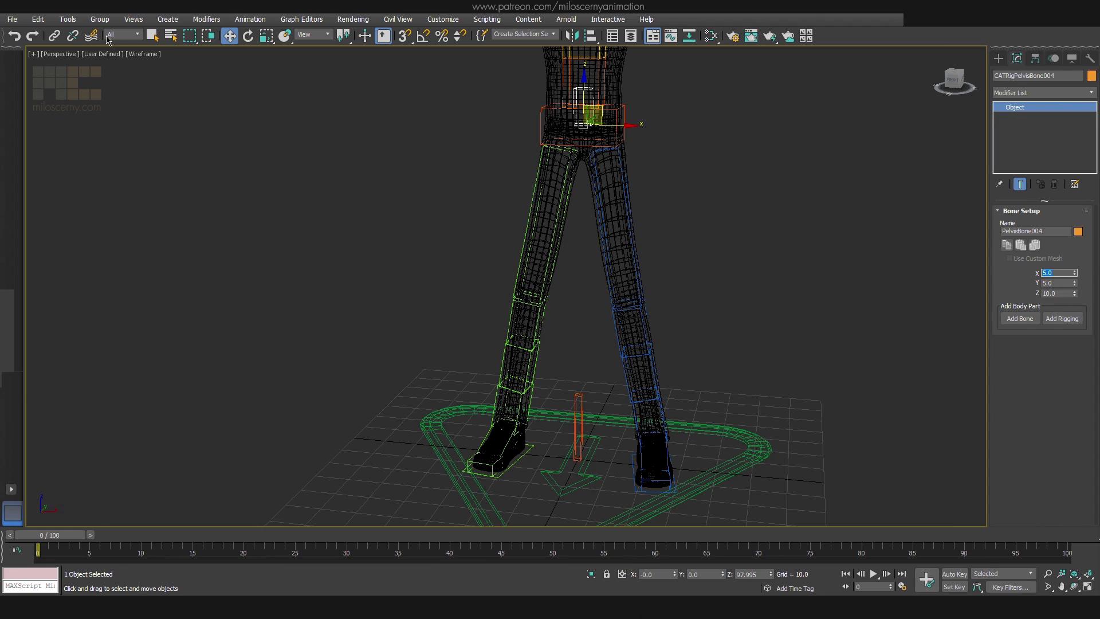
- Unlink the second bone from the pelvis, zero its position beside the thin bar and restore shaded display
left_click(73, 36)
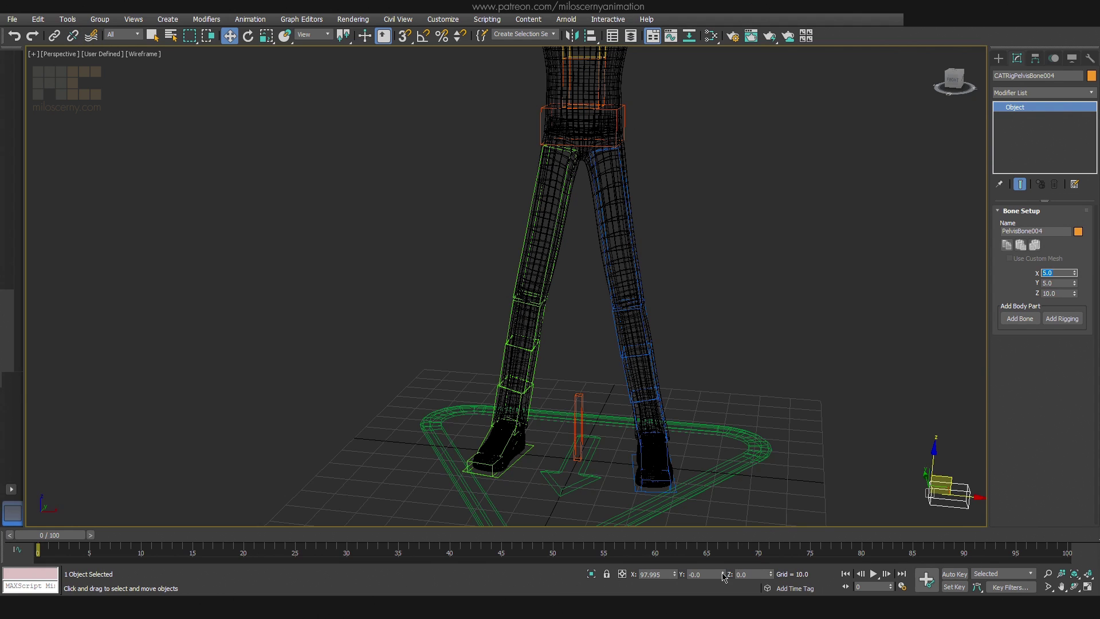
right_click(674, 575)
key("e")
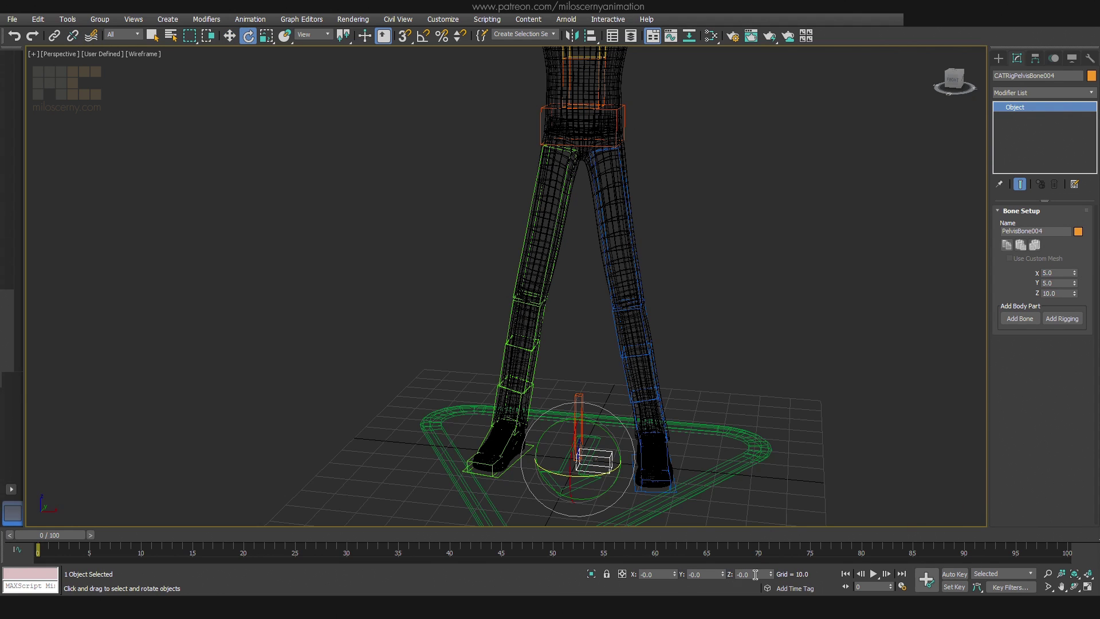
scroll(595, 493, "up", 10)
key("F3")
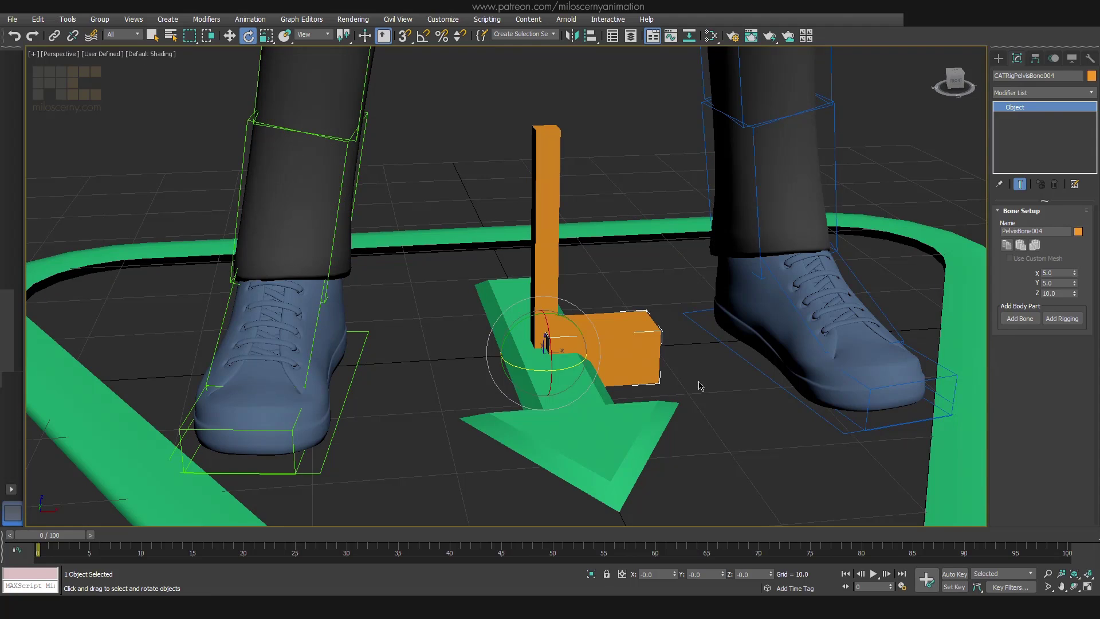
- Draw a flat box about 9.2 long, 18.9 wide and 2.7 high on the floor in front of the extra bones
left_click(998, 58)
left_click(1019, 127)
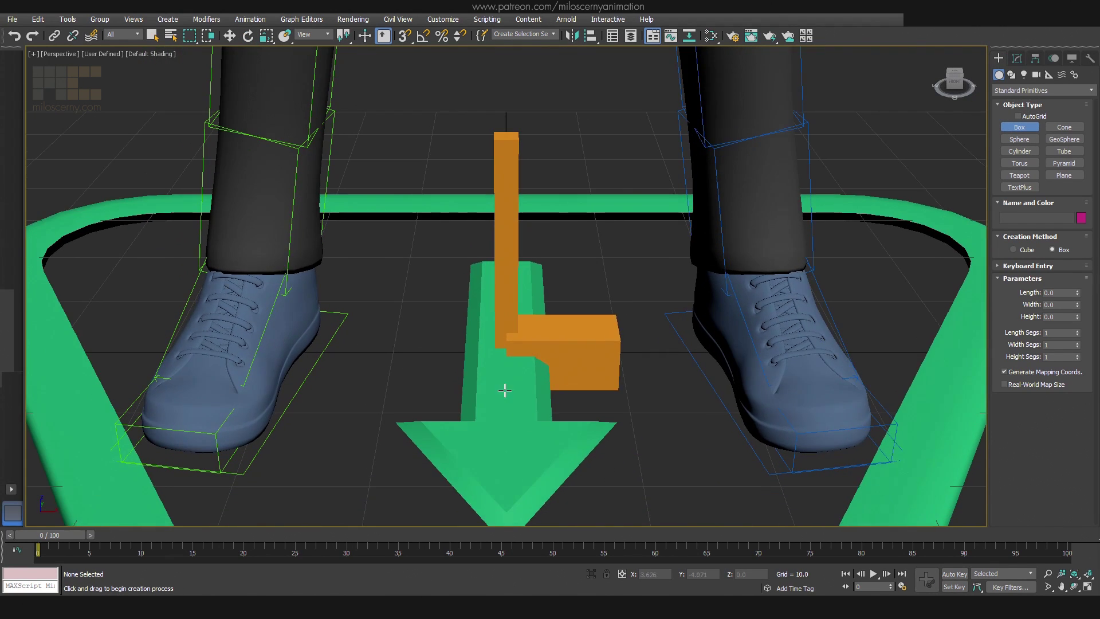
key("F3")
left_click_drag(405, 382, 653, 445)
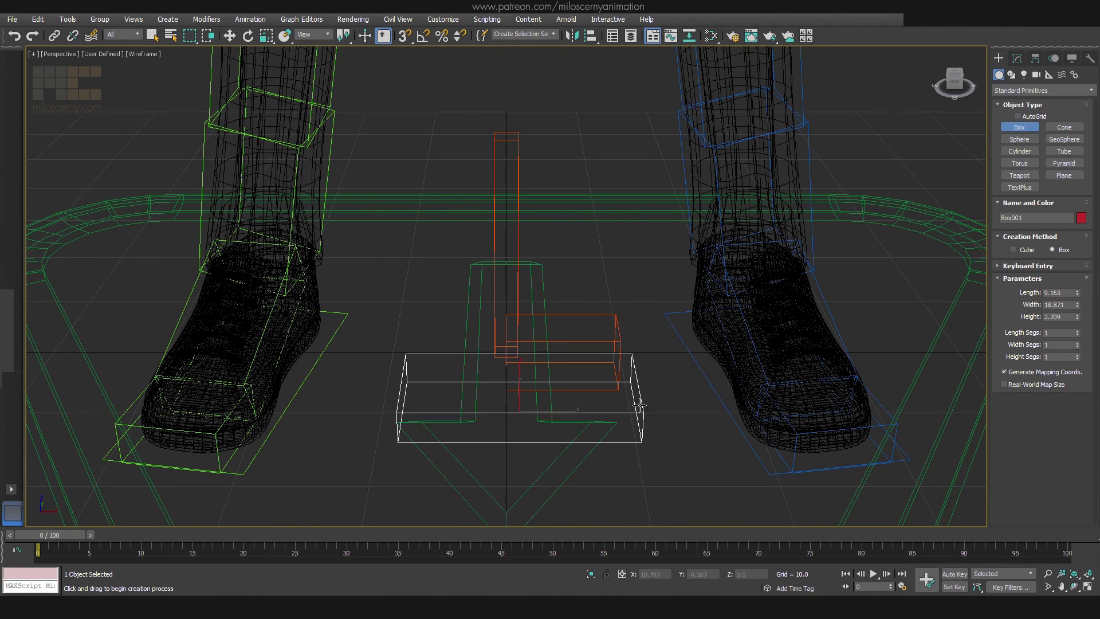
left_click(639, 406)
key("F3")
- Zero the new box's position and rotate it 90 degrees about X with angle snap so it stands upright
key("w")
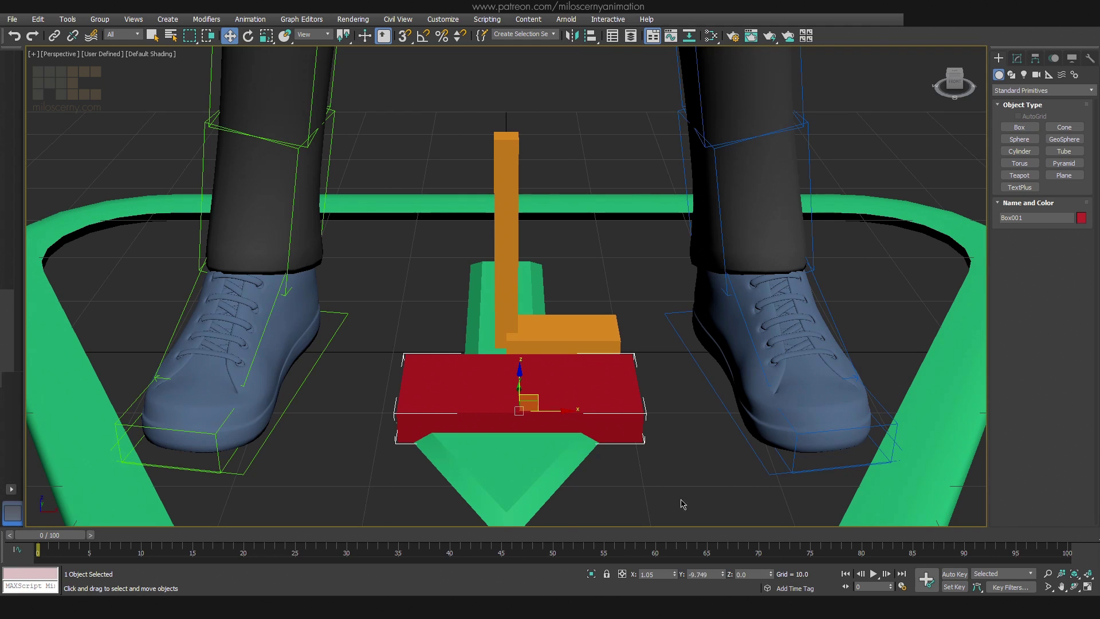
right_click(675, 576)
right_click(724, 576)
key("e")
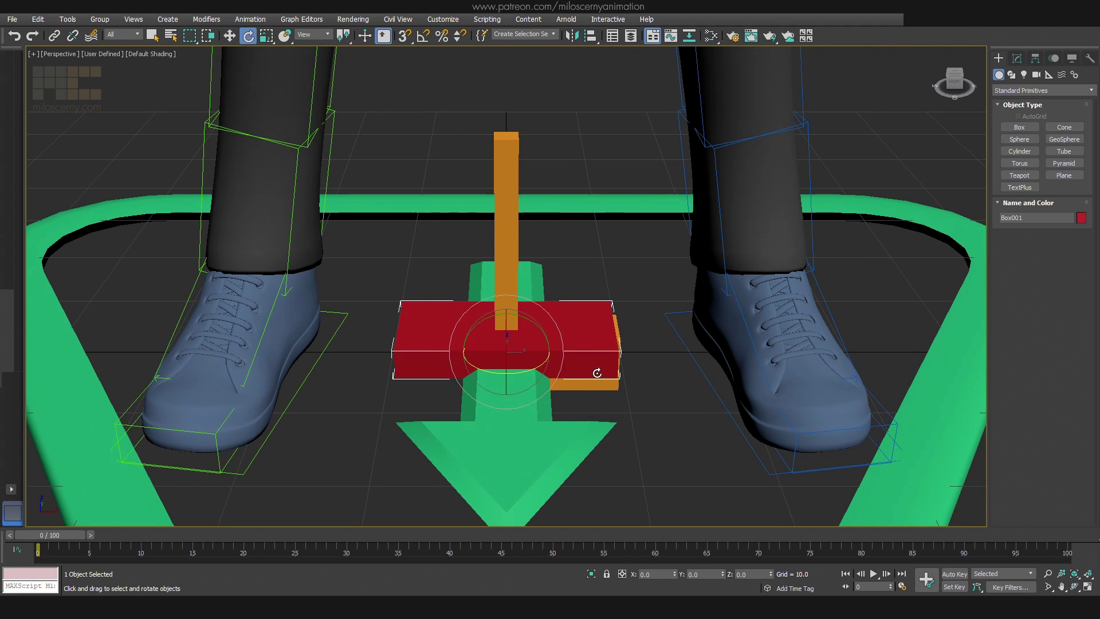
middle_click_drag(597, 372, 597, 358, "alt")
key("a")
left_click_drag(519, 332, 540, 434)
- Set the box's length to 5, width to 10 and height to 2
left_click(1016, 58)
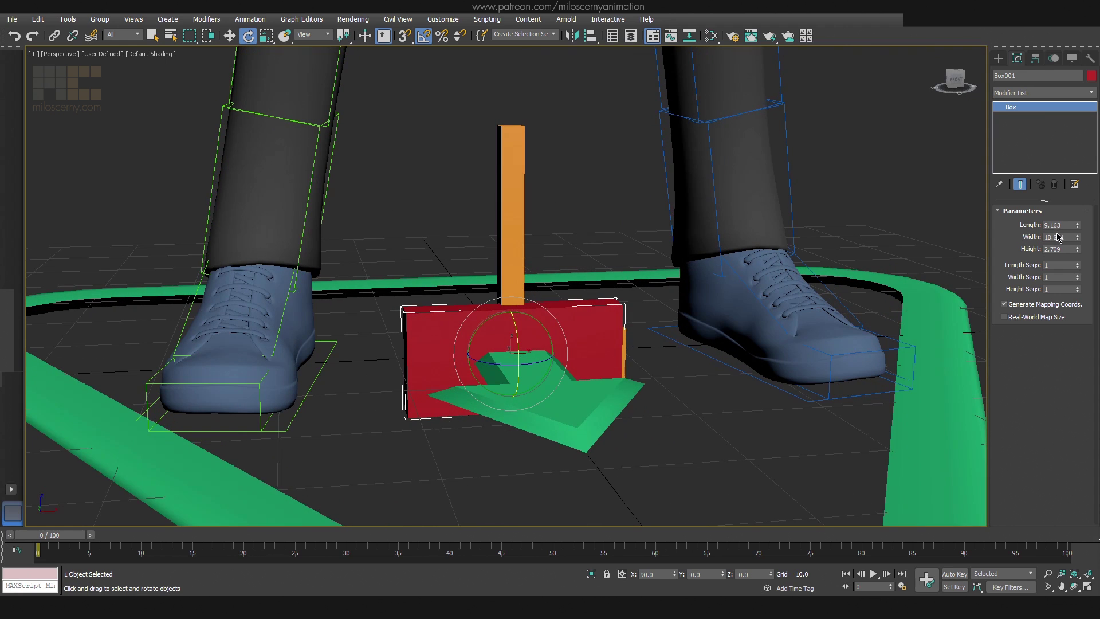
type("5")
key("Tab")
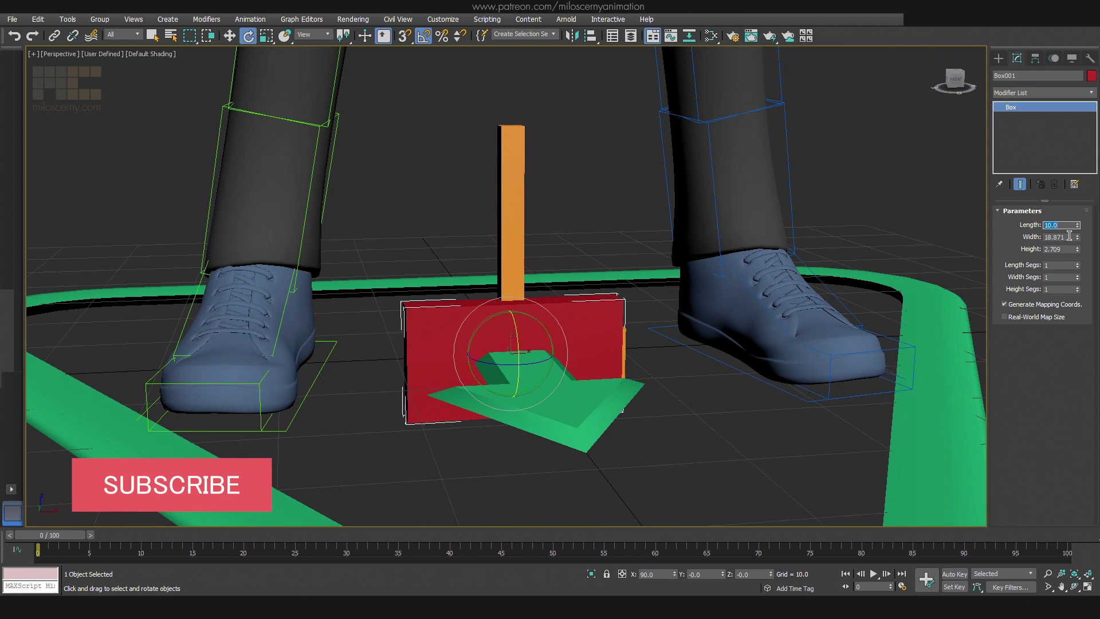
type("10")
key("Tab")
type("2")
key("Return")
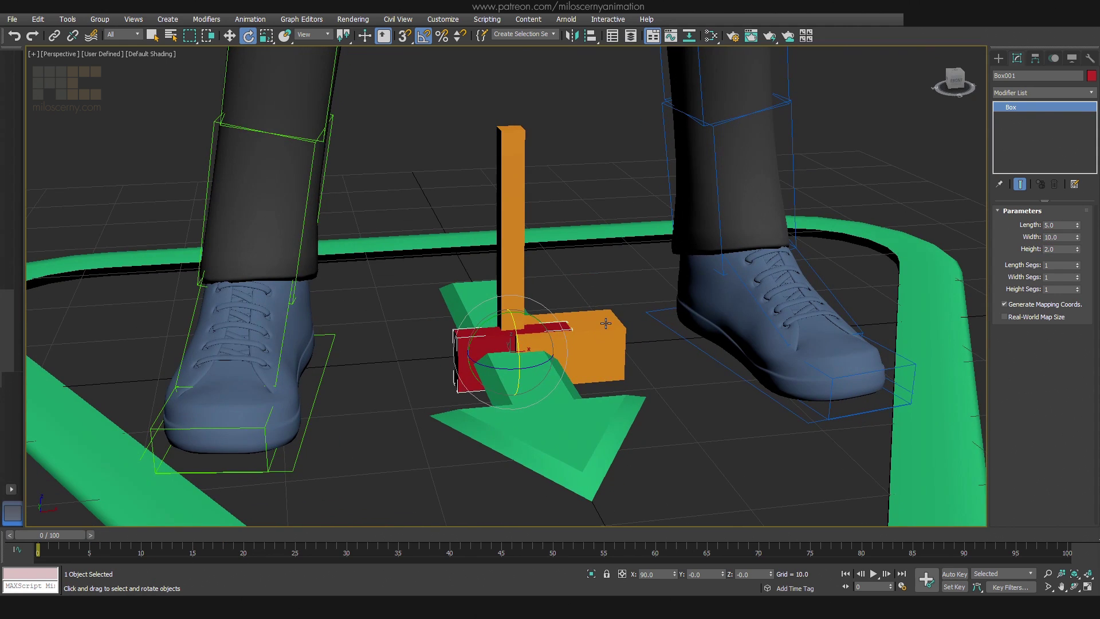
- Add an Edit Poly modifier to the second extra bone and attach the red box to it
left_click(600, 320)
right_click(600, 320)
key("Escape")
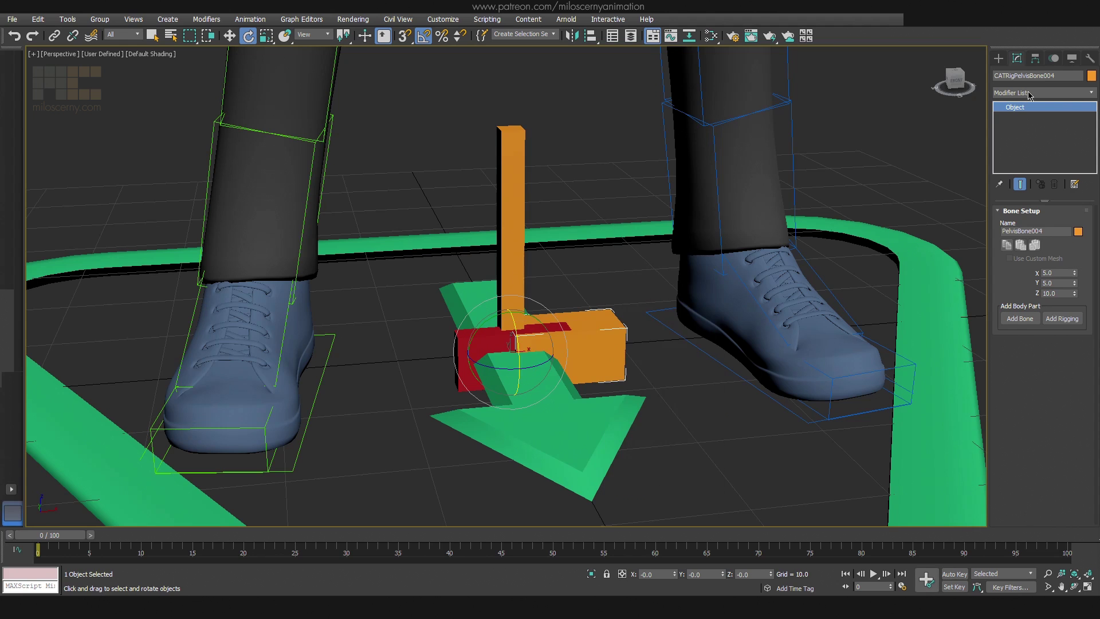
left_click(1043, 92)
key("e")
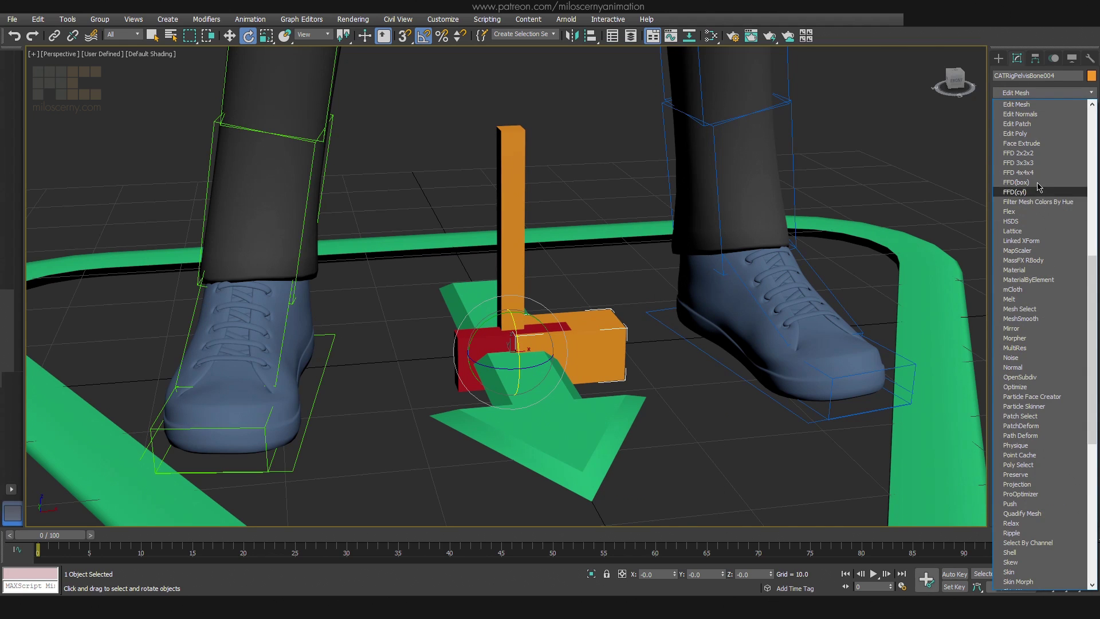
left_click(1035, 137)
scroll(1043, 343, "down", 5)
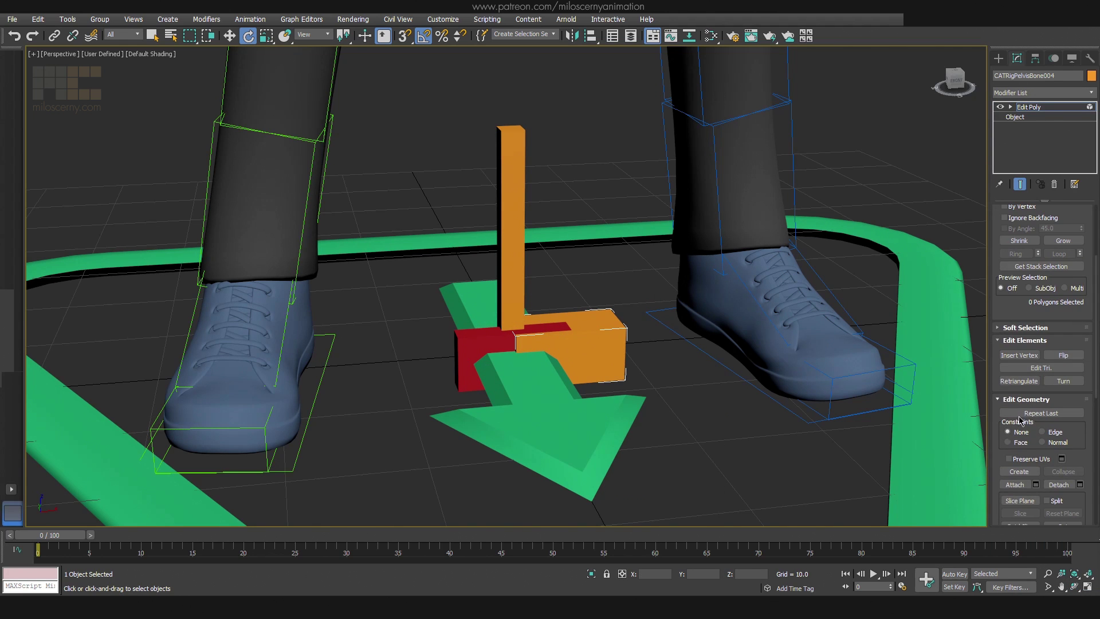
left_click(1014, 484)
left_click(469, 346)
- Delete the second bone's original block element, leave element level and deselect the bone
key("w")
left_click(594, 331)
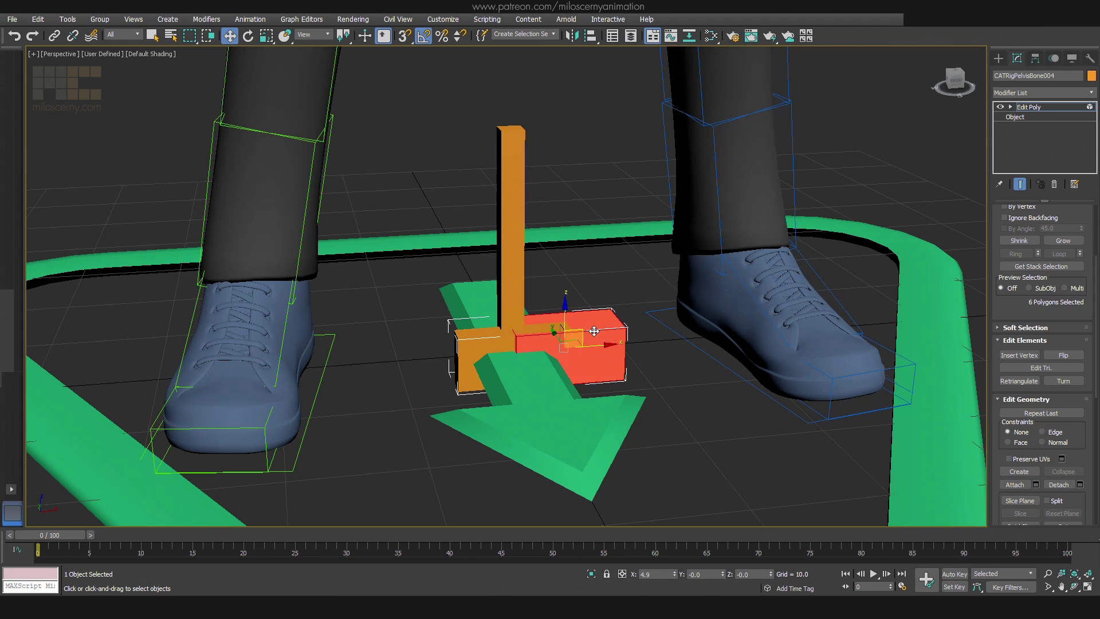
key("Delete")
middle_click_drag(577, 311, 602, 275)
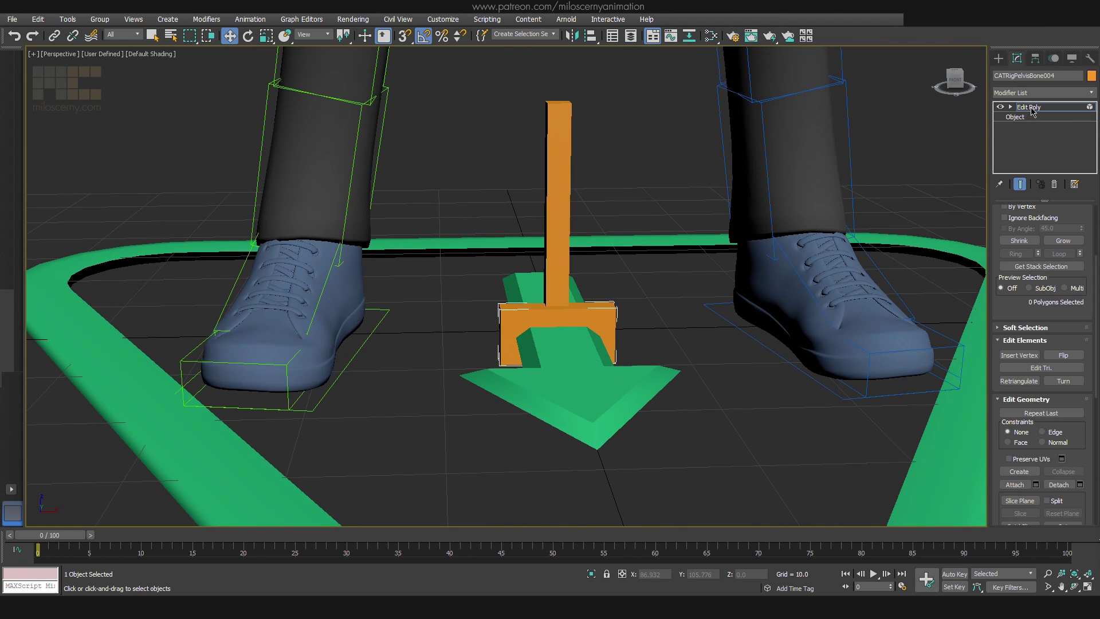
left_click(1030, 111)
left_click(651, 159)
- Convert the second bone to Editable Poly so the edited shape becomes its custom mesh
middle_click_drag(658, 211, 614, 190)
left_click(560, 301)
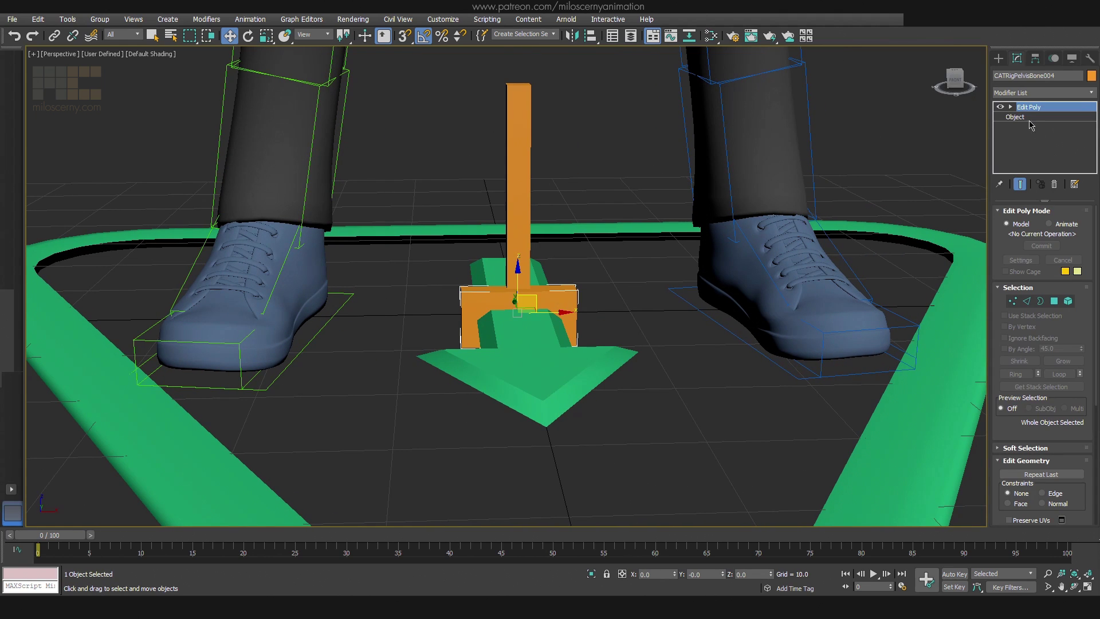
right_click(553, 293)
mouse_move(630, 413)
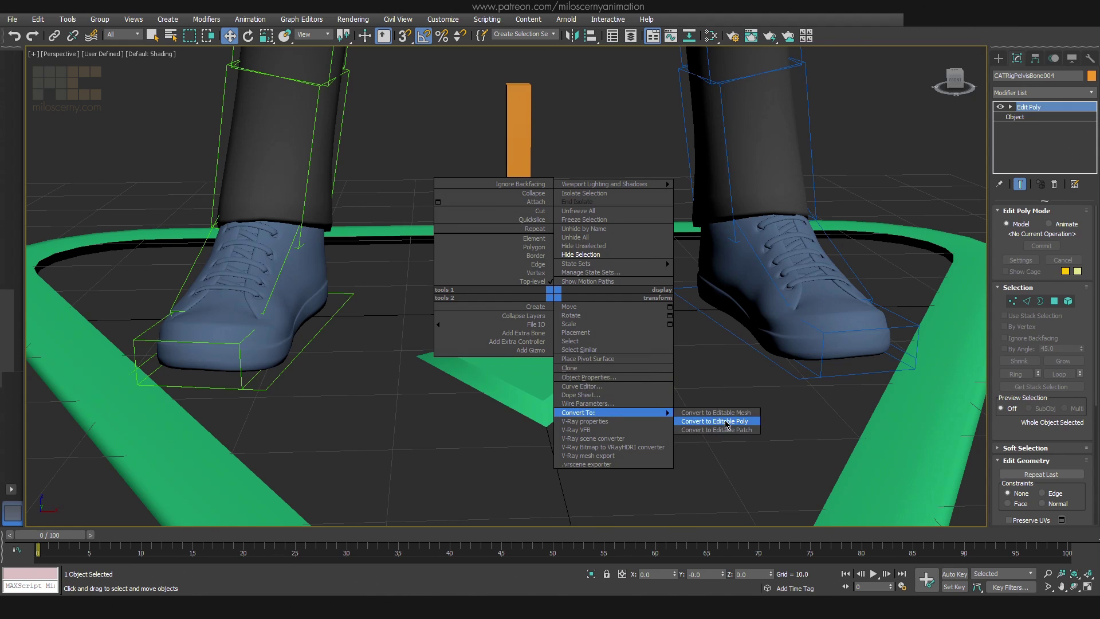
left_click(726, 423)
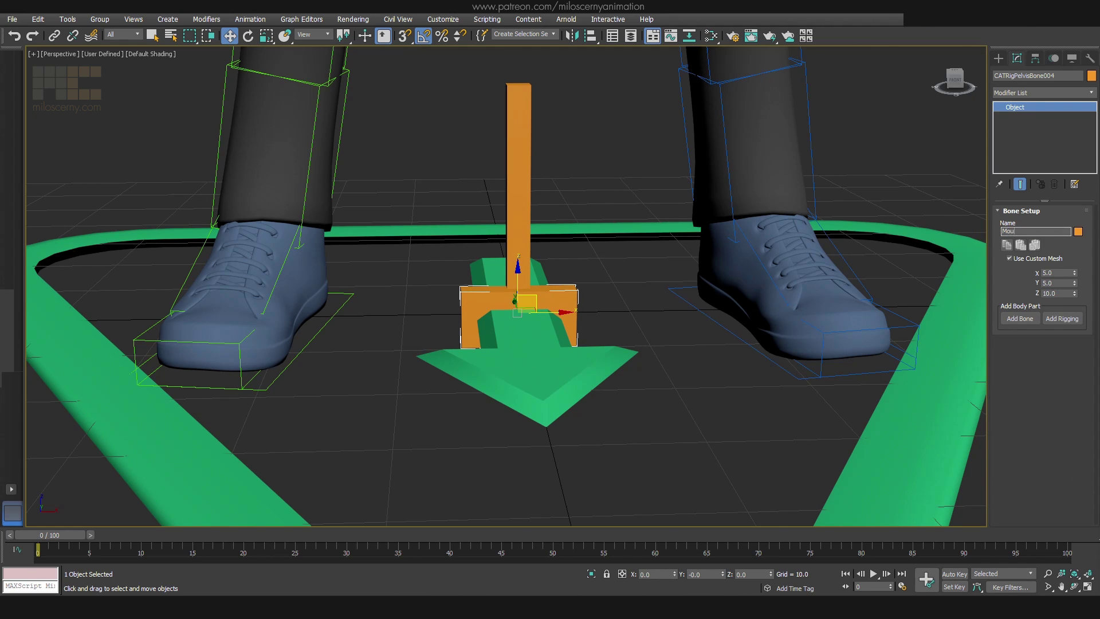
- Name the short box bone MouthOpen and the tall bar bone MouthOpen_Frame, and clear the selection
left_click(520, 156)
type("Mou")
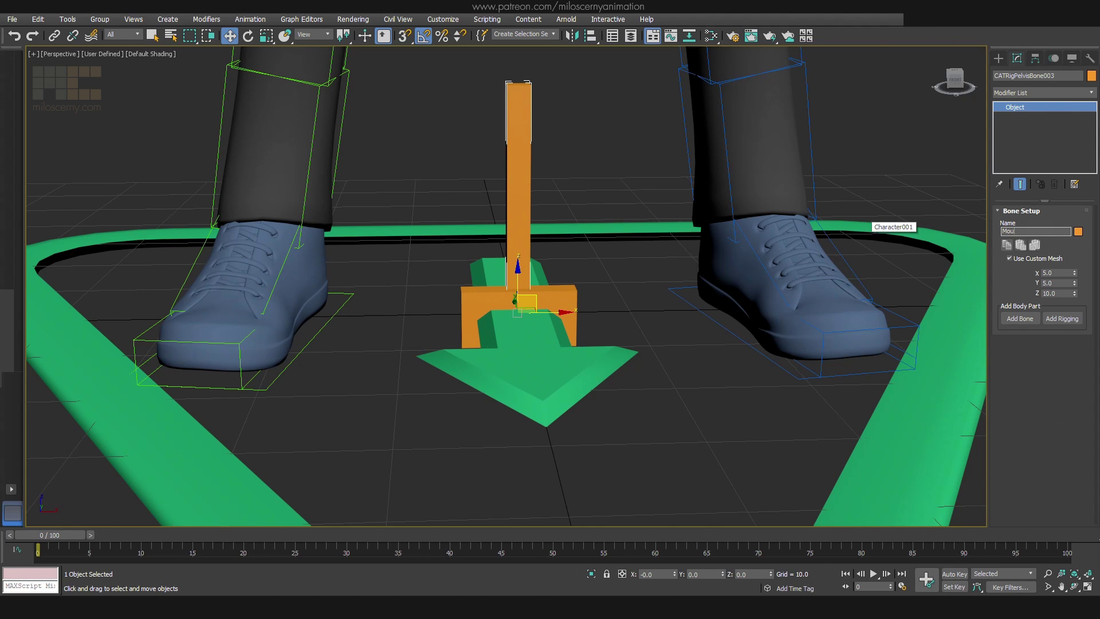
type("thOpen_Frame")
key("Return")
left_click(602, 179)
- Link the MouthOpen bone to the tall MouthOpen_Frame bar as its parent
middle_click_drag(614, 189, 575, 195)
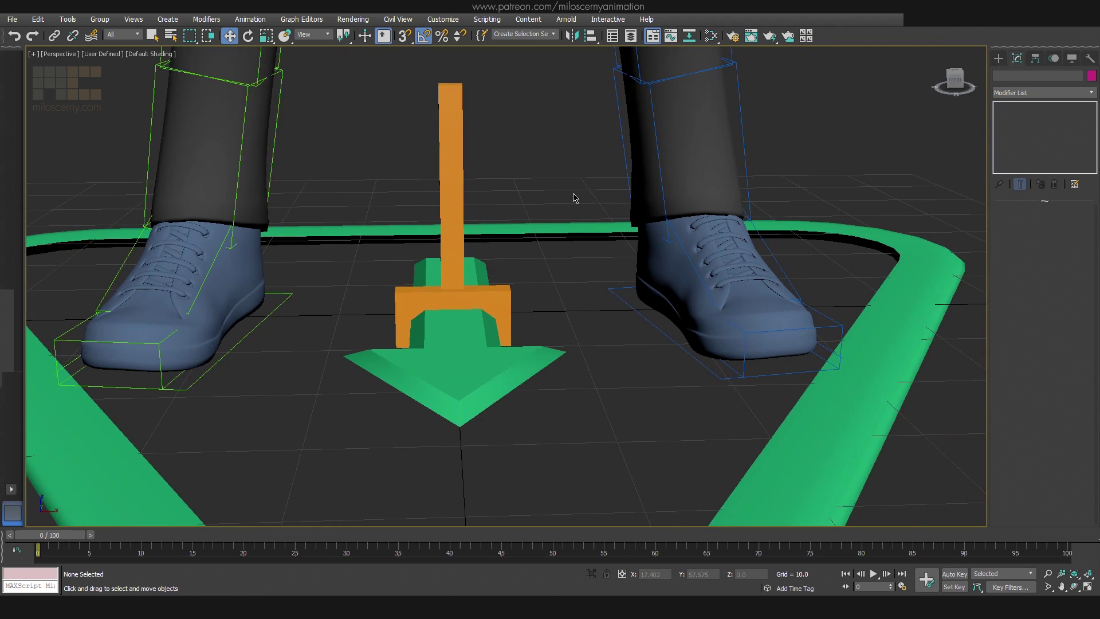
scroll(594, 236, "down", 5)
middle_click_drag(594, 236, 577, 236, "alt")
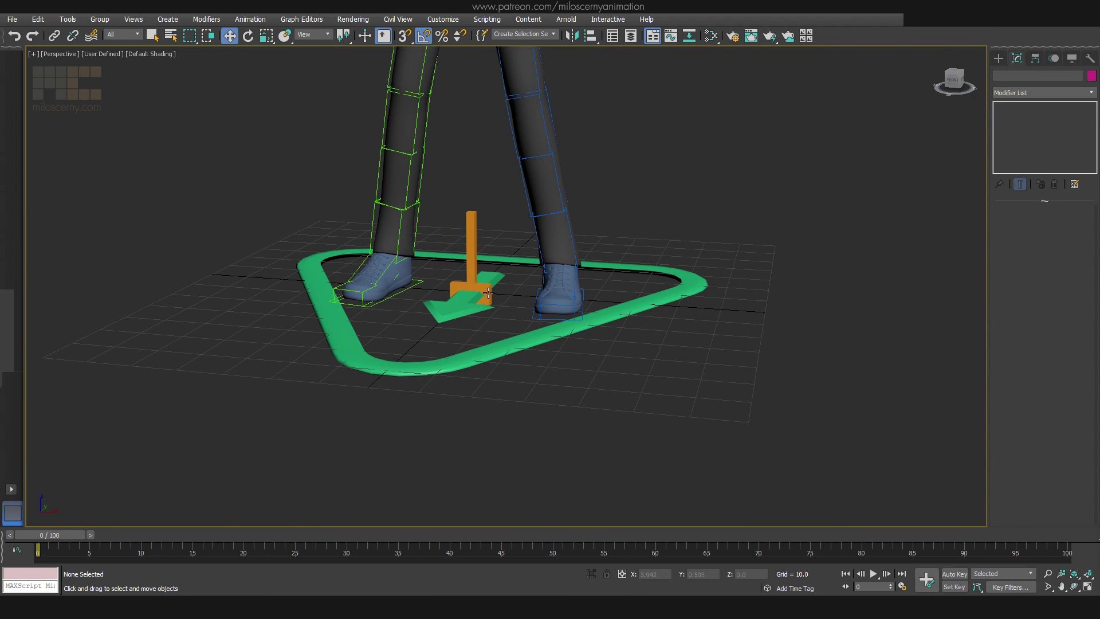
left_click(487, 293)
key("z")
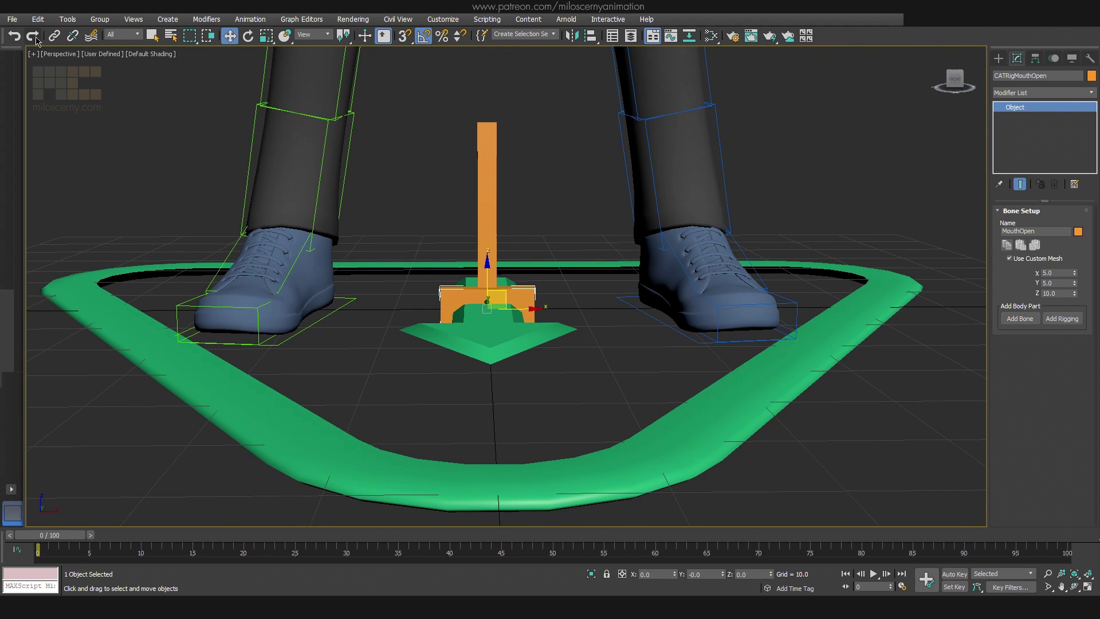
left_click(54, 36)
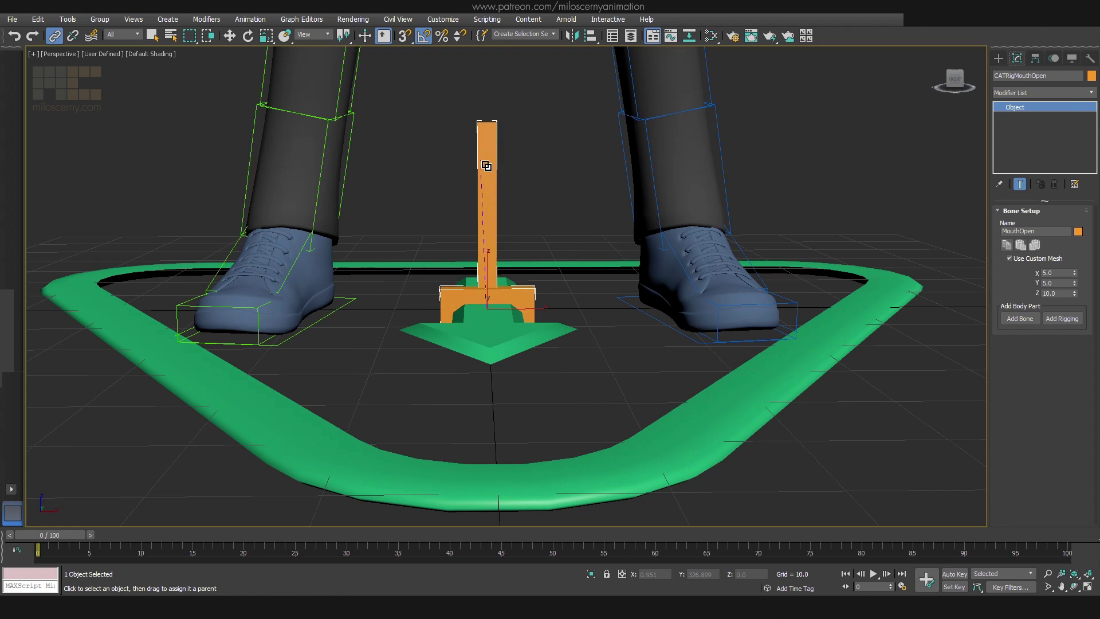
left_click_drag(480, 161, 481, 162)
- Reset the linked MouthOpen bone's position and rotation to zero and deselect it
key("w")
right_click(675, 574)
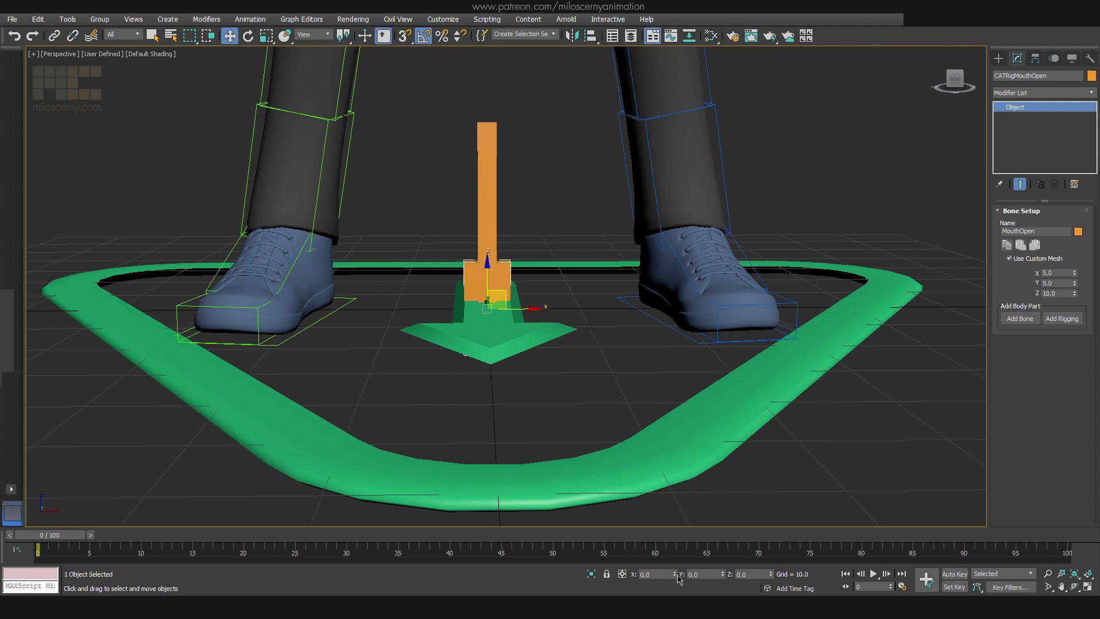
key("e")
right_click(675, 574)
right_click(723, 574)
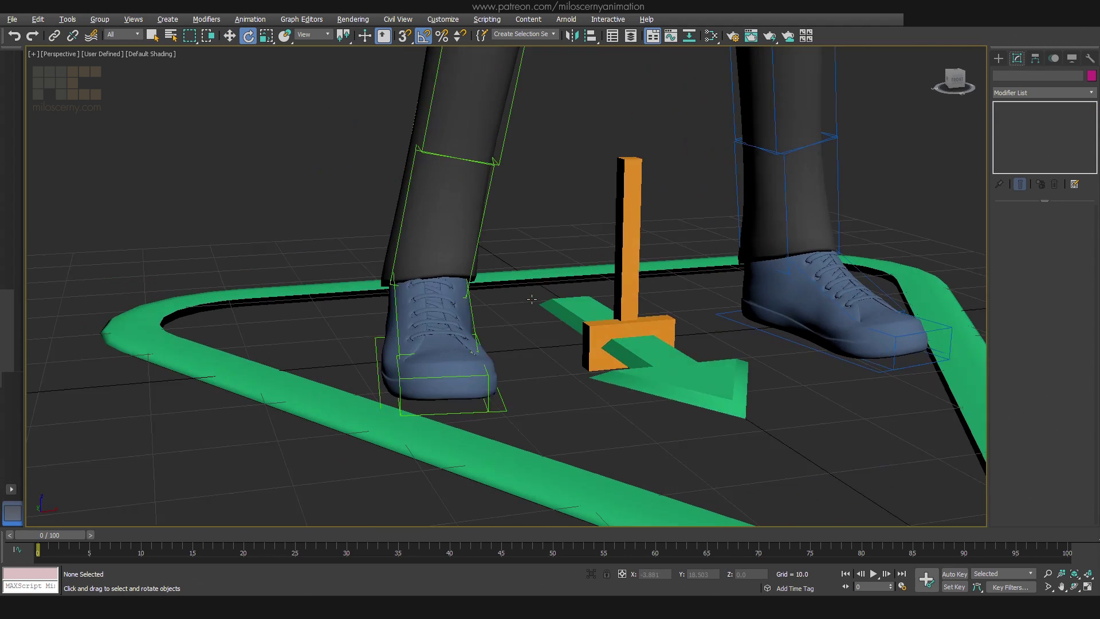
- Create an ExposeTM helper on the floor beside the green arrow
middle_click_drag(532, 299, 578, 287, "alt")
left_click(999, 58)
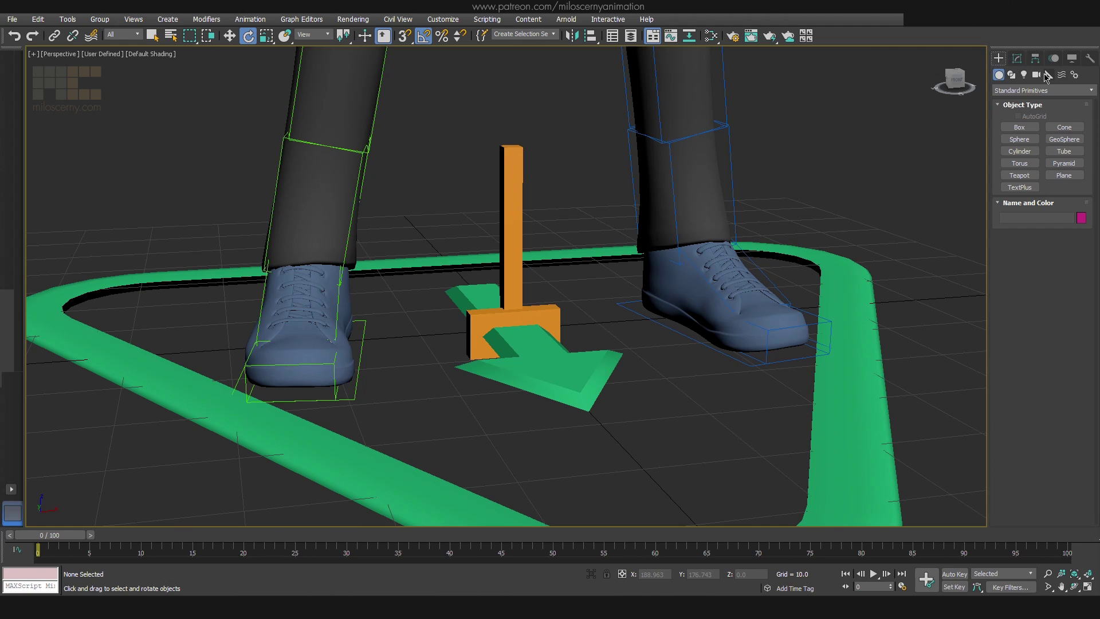
left_click(1048, 75)
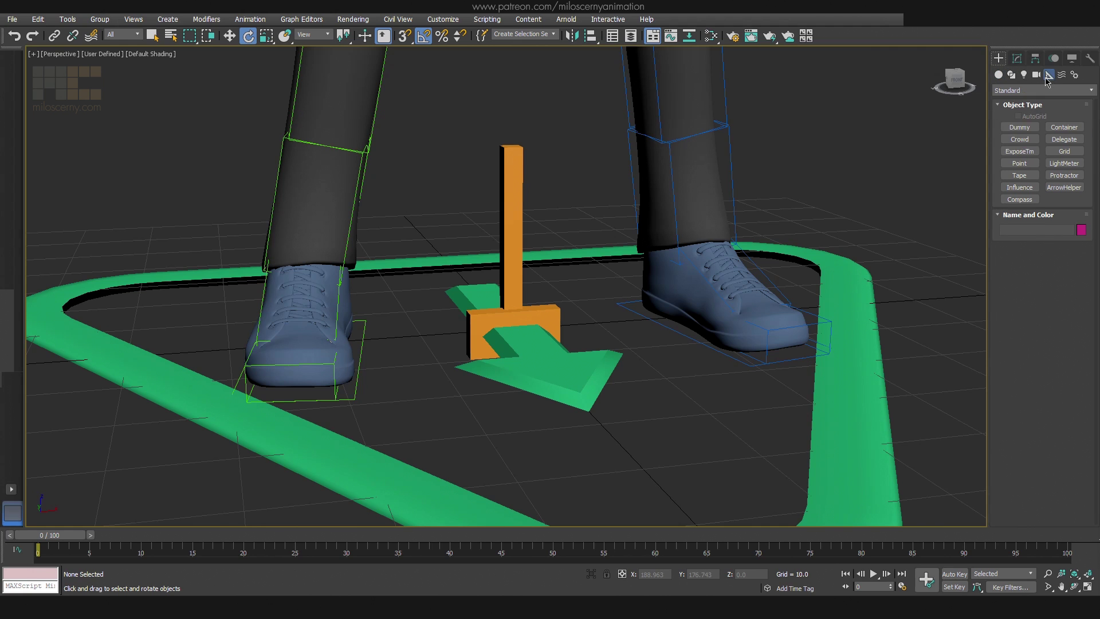
left_click(1020, 151)
left_click(678, 382)
mouse_move(731, 401)
middle_mouse_down("alt")
mouse_move(715, 384)
mouse_move(716, 400)
middle_mouse_up("alt")
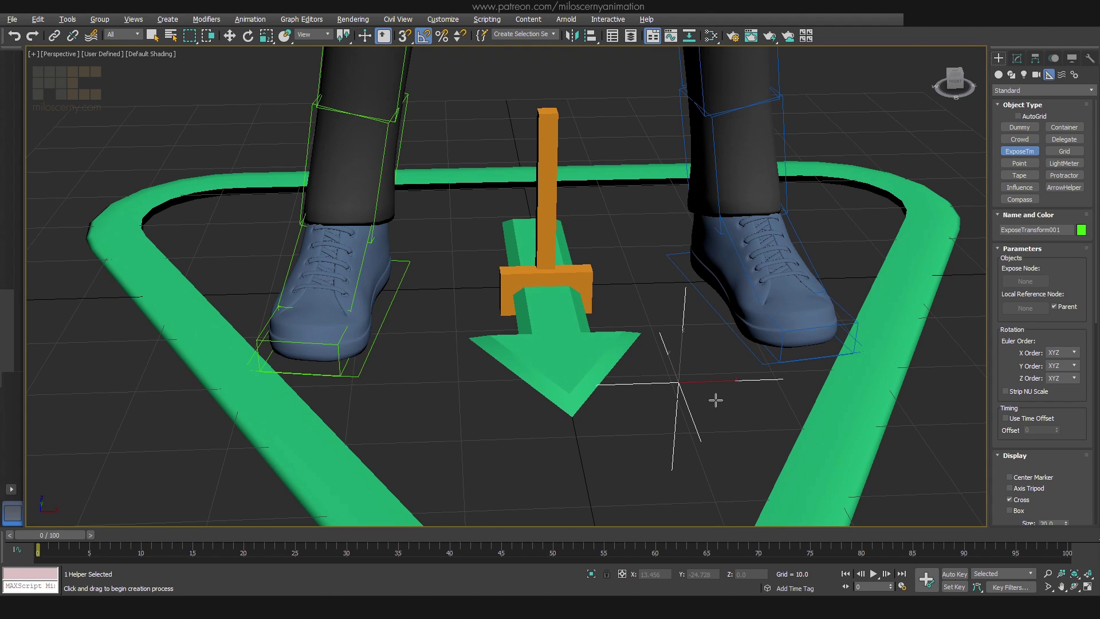
- Align the ExposeTM helper to the MouthOpen bone so it sits at the origin
left_click(582, 273)
left_click(556, 393)
middle_click_drag(613, 310, 619, 288, "alt")
scroll(618, 288, "up", 5)
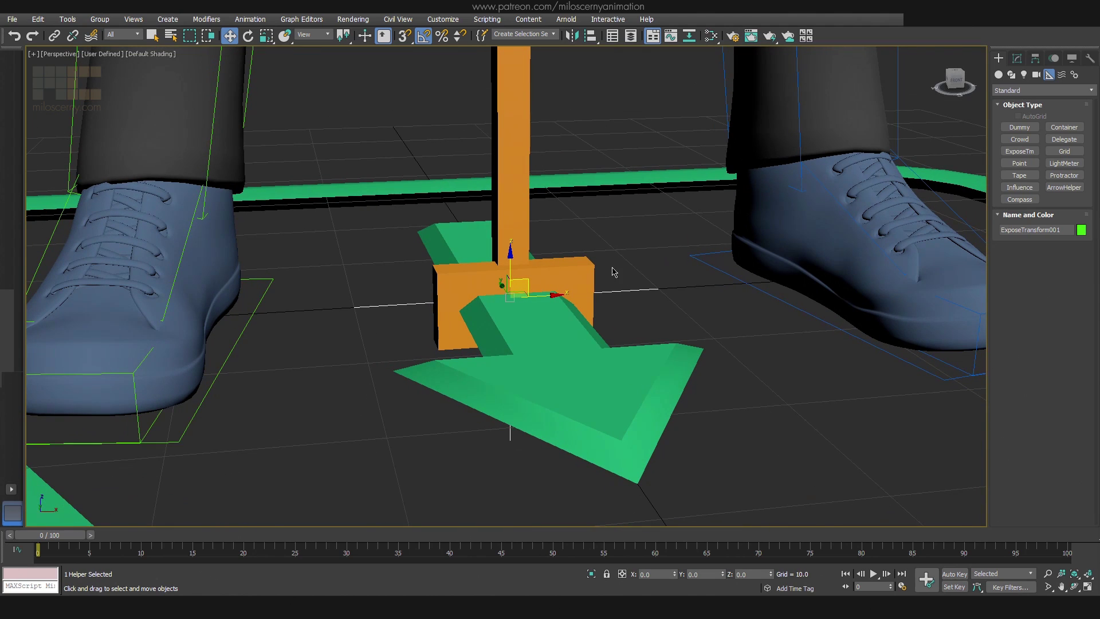
- Set the helper's Expose Node to the MouthOpen bone and link the helper to that bone
left_click(1020, 60)
left_click(1025, 243)
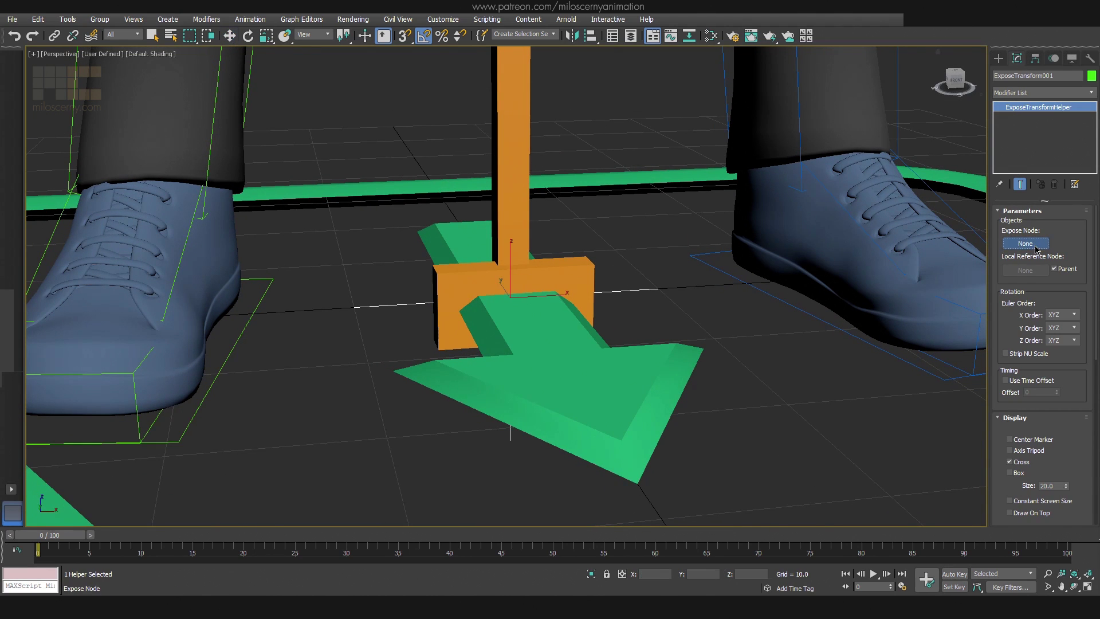
left_click(585, 270)
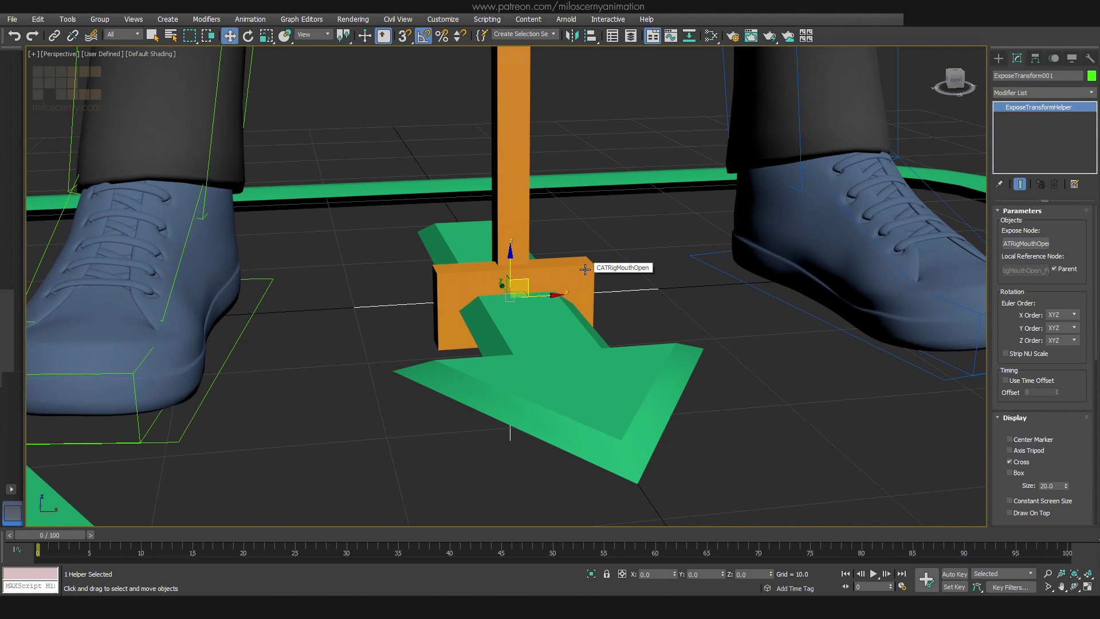
left_click(54, 38)
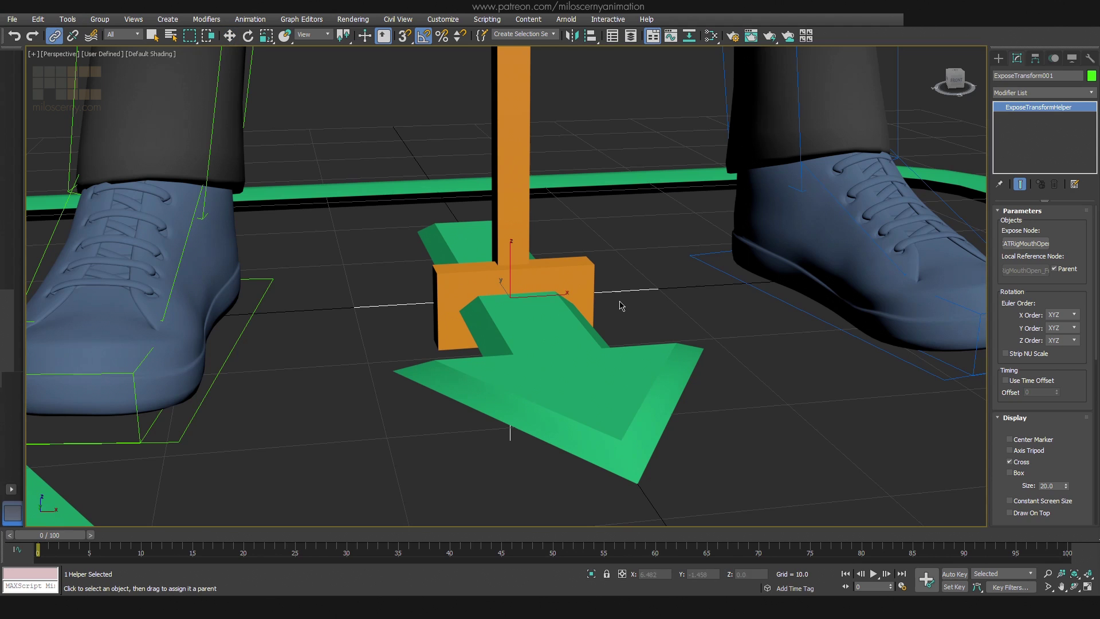
left_click_drag(591, 275, 590, 275)
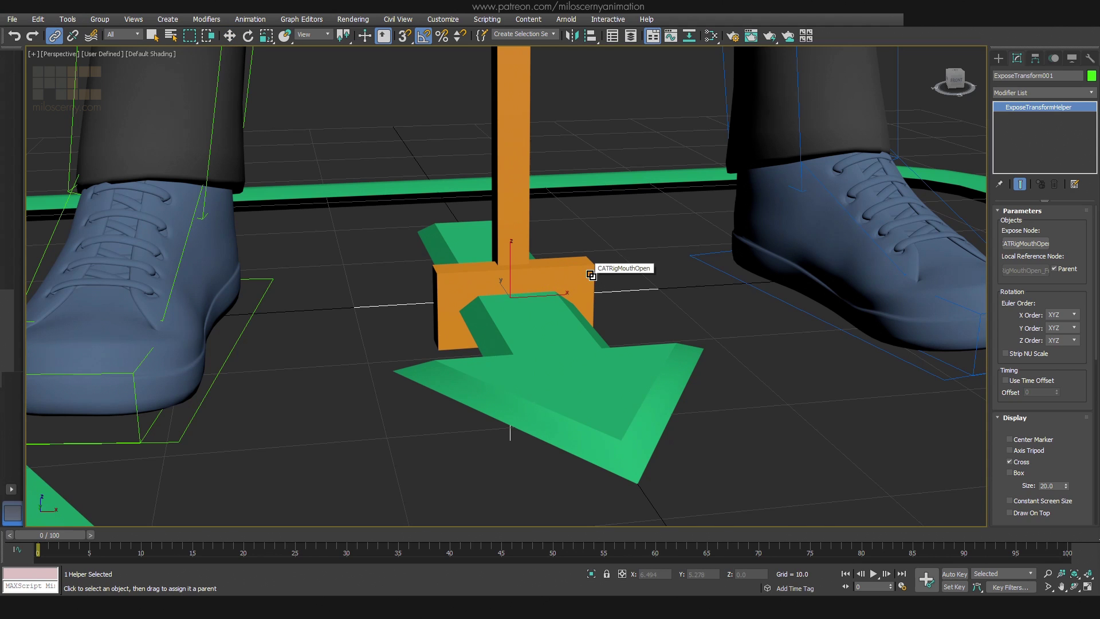
- Test the MouthOpen slider by moving it up along its frame bar, cancelling each move
key("w")
left_click(584, 268)
middle_click_drag(630, 233, 619, 267)
scroll(637, 266, "down", 3)
left_click_drag(573, 295, 580, 231)
right_click(567, 291)
scroll(648, 209, "down", 4)
left_click(591, 216)
right_click(580, 231)
- Select the ExposeTM helper at the character's feet and start wiring from its Local Position Z parameter
middle_click_drag(618, 182, 542, 359)
scroll(572, 265, "down", 2)
scroll(652, 292, "down", 2)
middle_click_drag(653, 288, 663, 330)
middle_click_drag(663, 329, 639, 338, "alt")
left_click(651, 338)
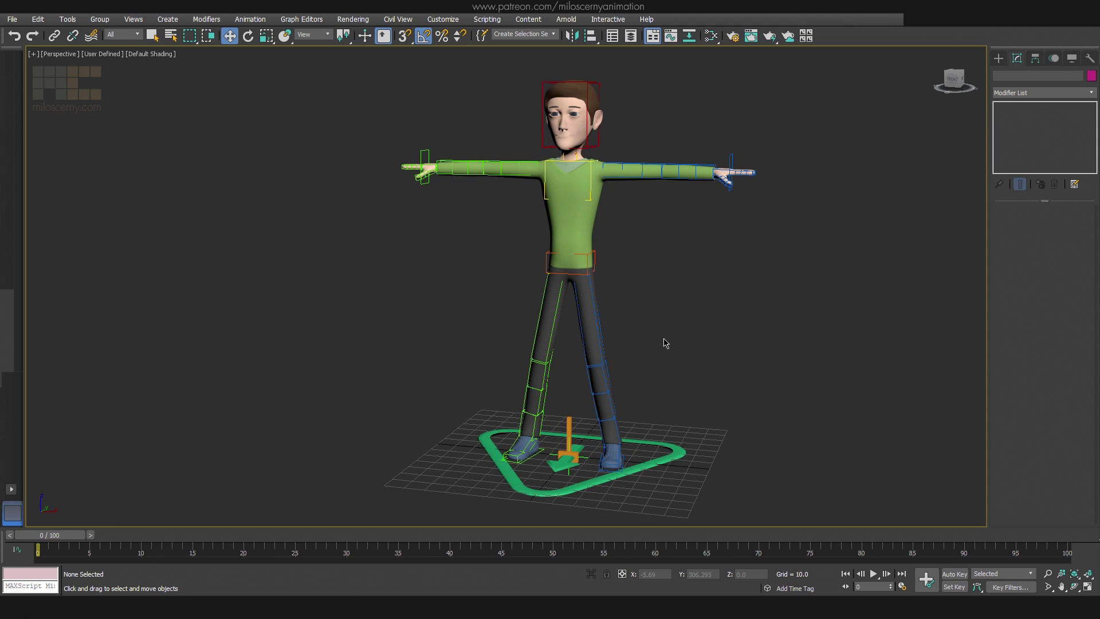
left_click(550, 454)
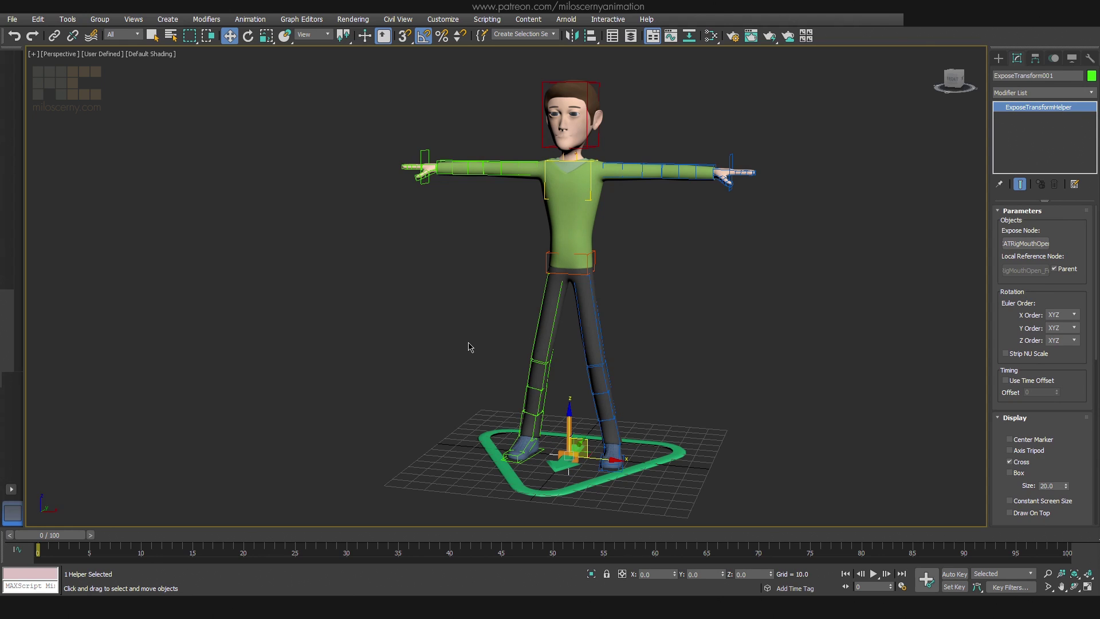
left_click(250, 19)
mouse_move(298, 235)
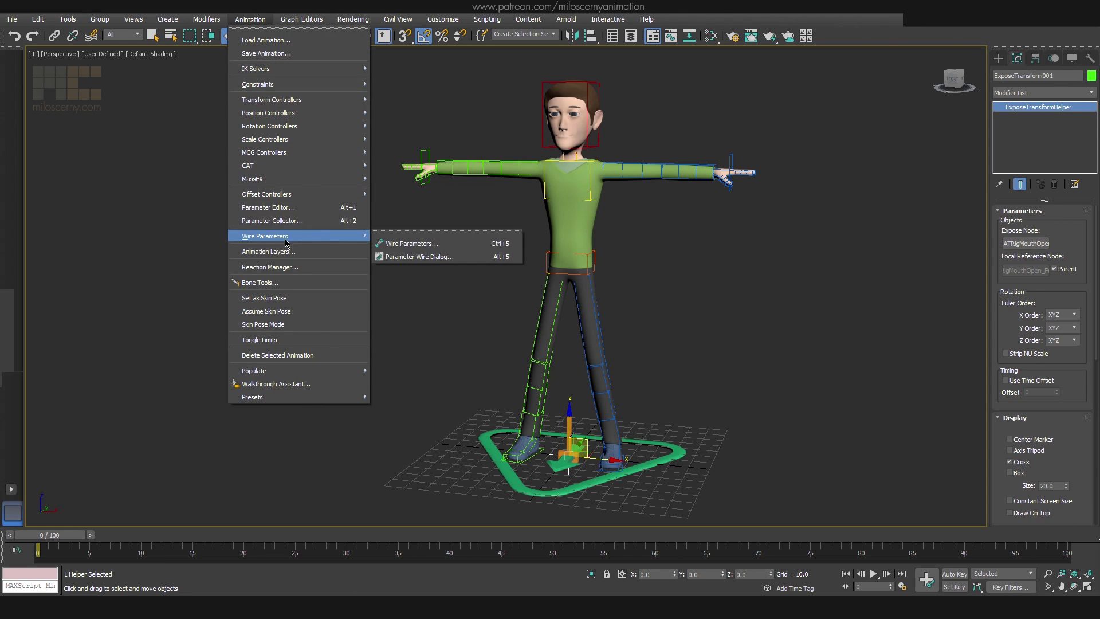
left_click(393, 244)
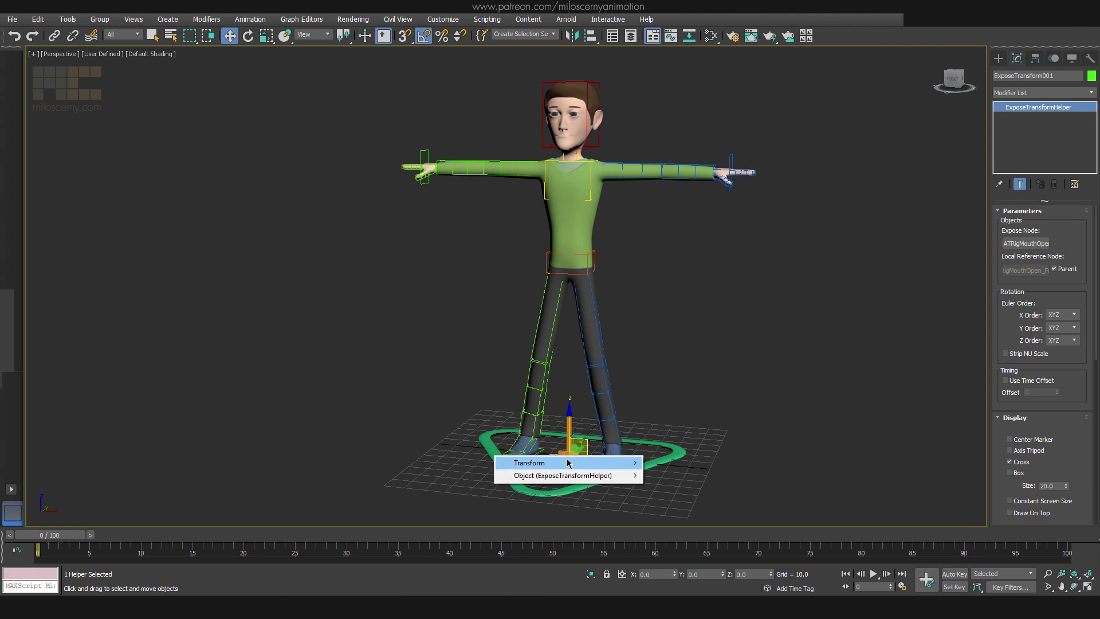
mouse_move(567, 476)
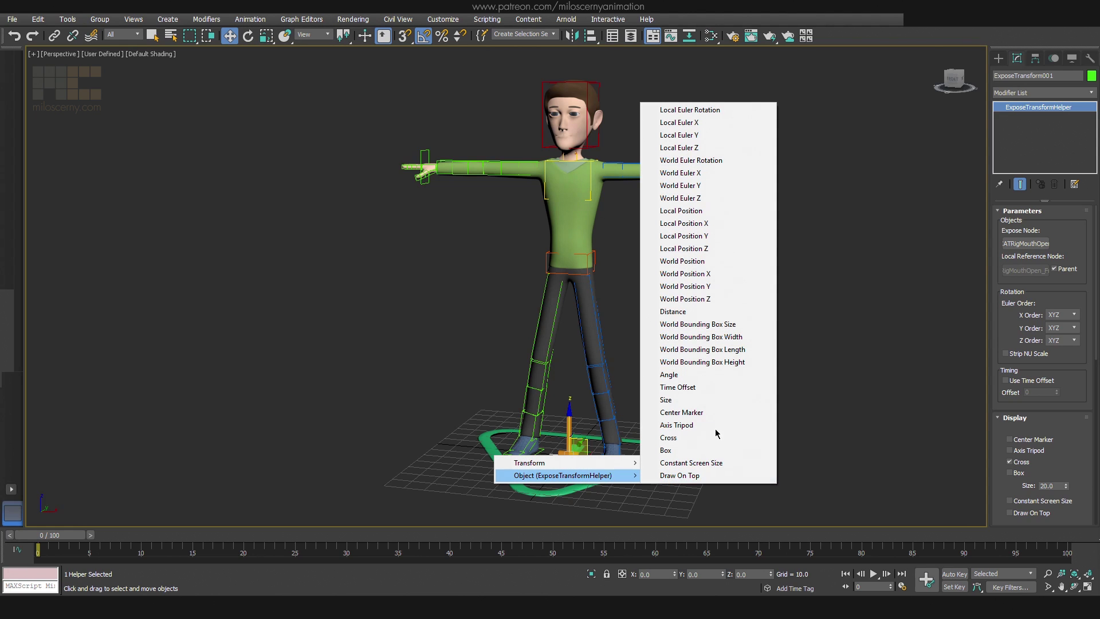
left_click(704, 250)
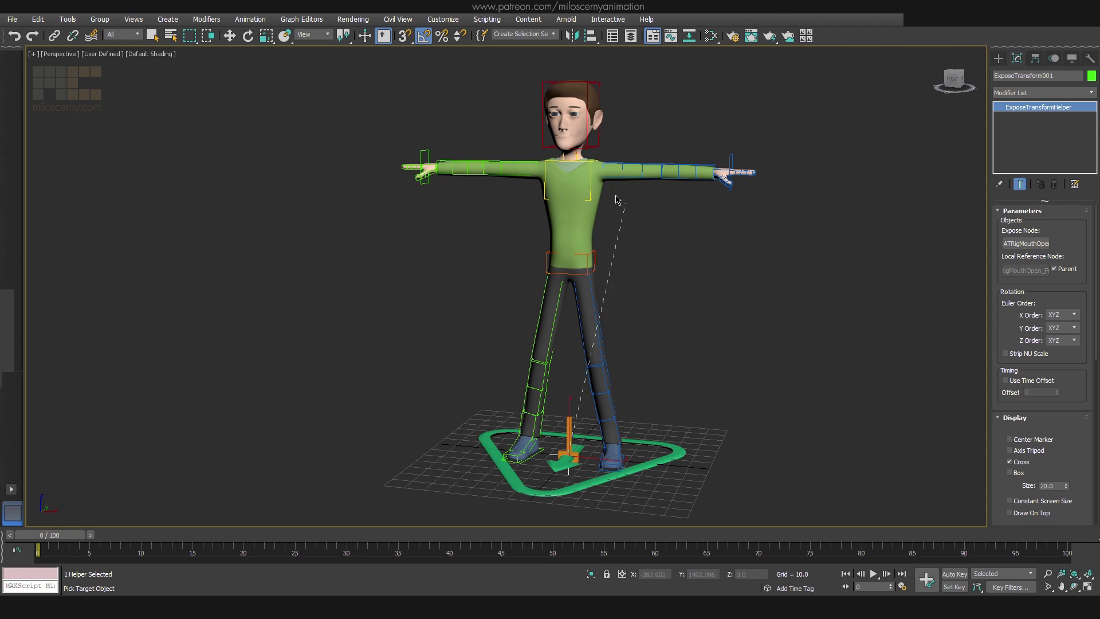
- Pick the character's head as the wiring target and choose its Morpher channel [1] mouth_open
left_click(575, 127)
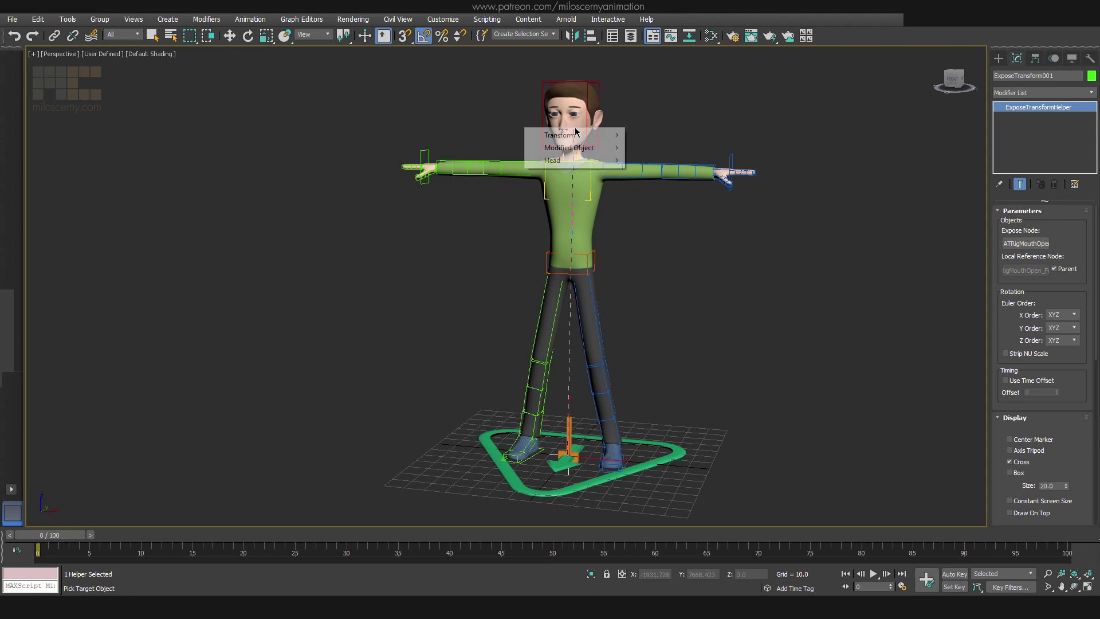
mouse_move(571, 153)
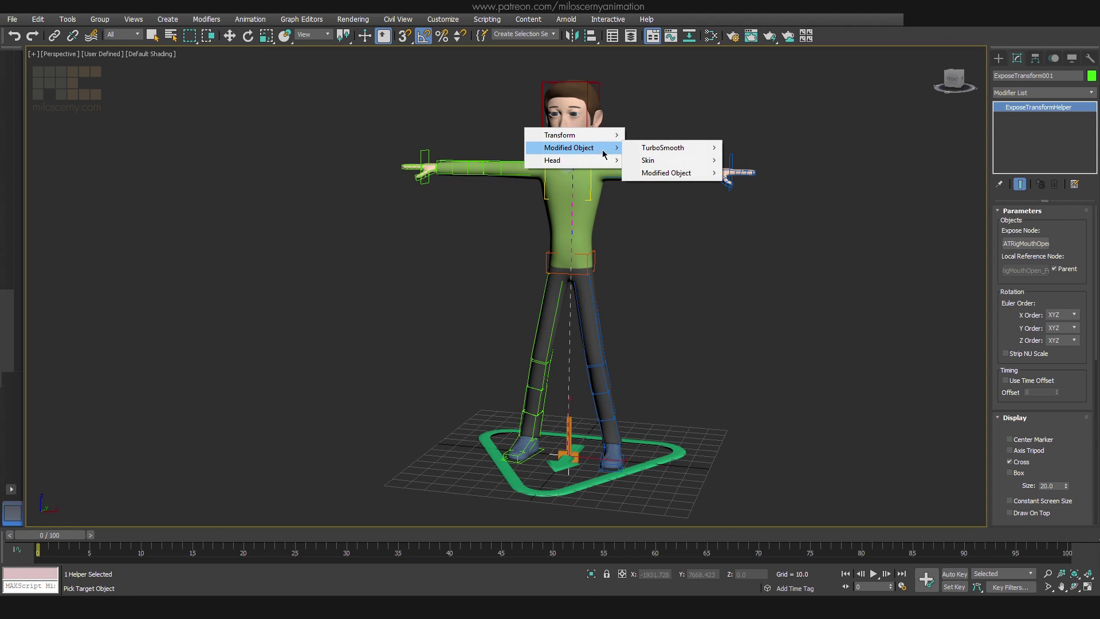
mouse_move(659, 176)
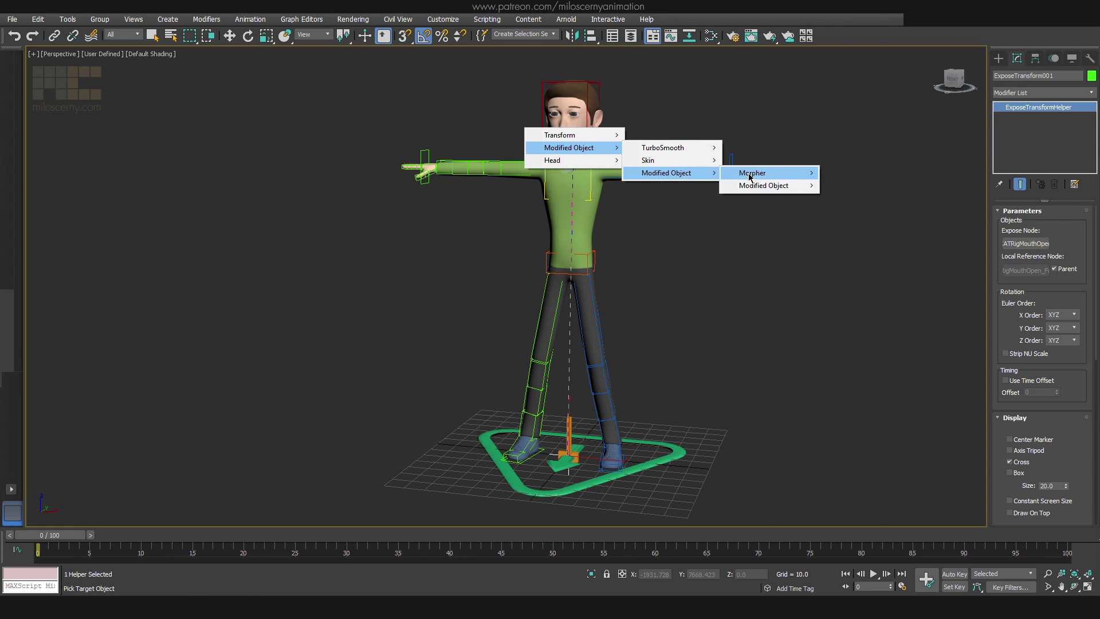
mouse_move(756, 174)
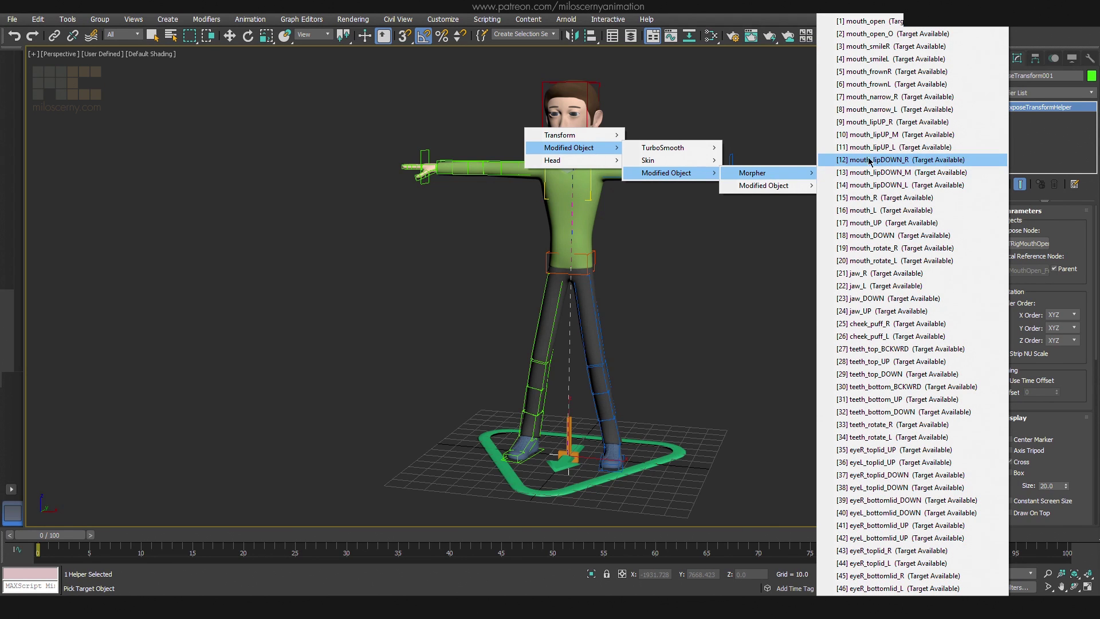
left_click(865, 22)
- Connect the wired parameters one way, so that the helper's Local Position Z controls the head's mouth_open morph
left_click_drag(337, 191, 354, 153)
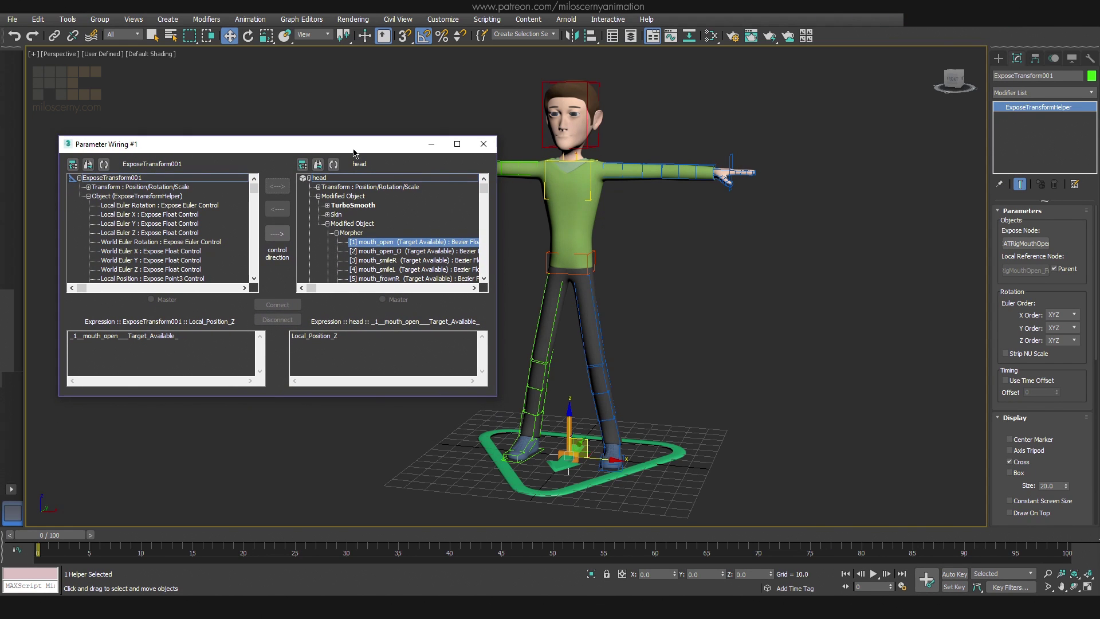
middle_click_drag(676, 242, 715, 218)
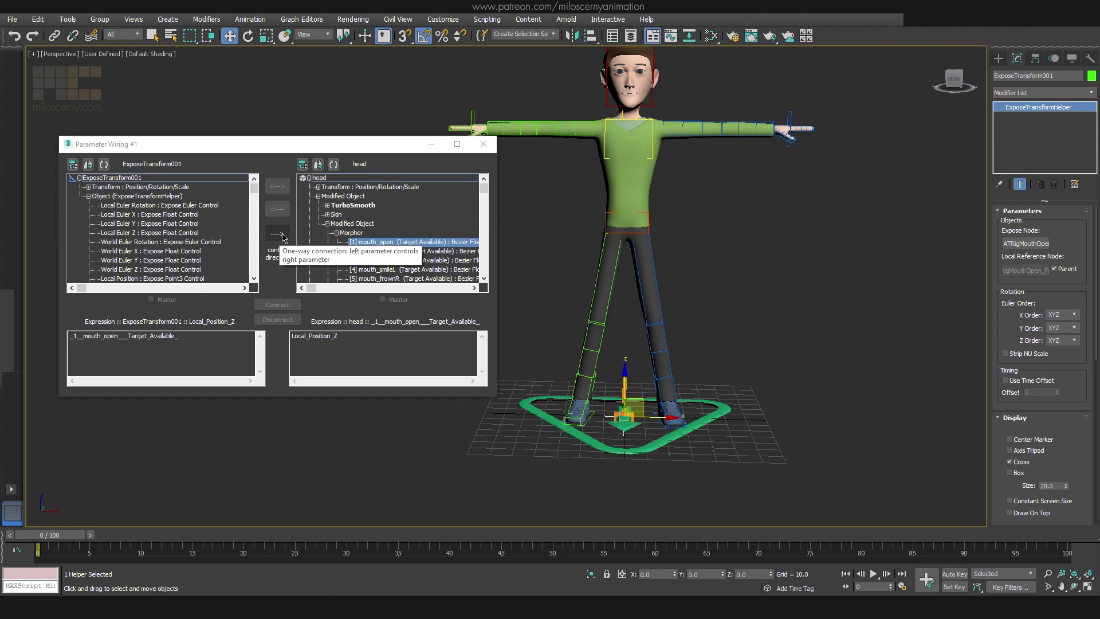
left_click(278, 234)
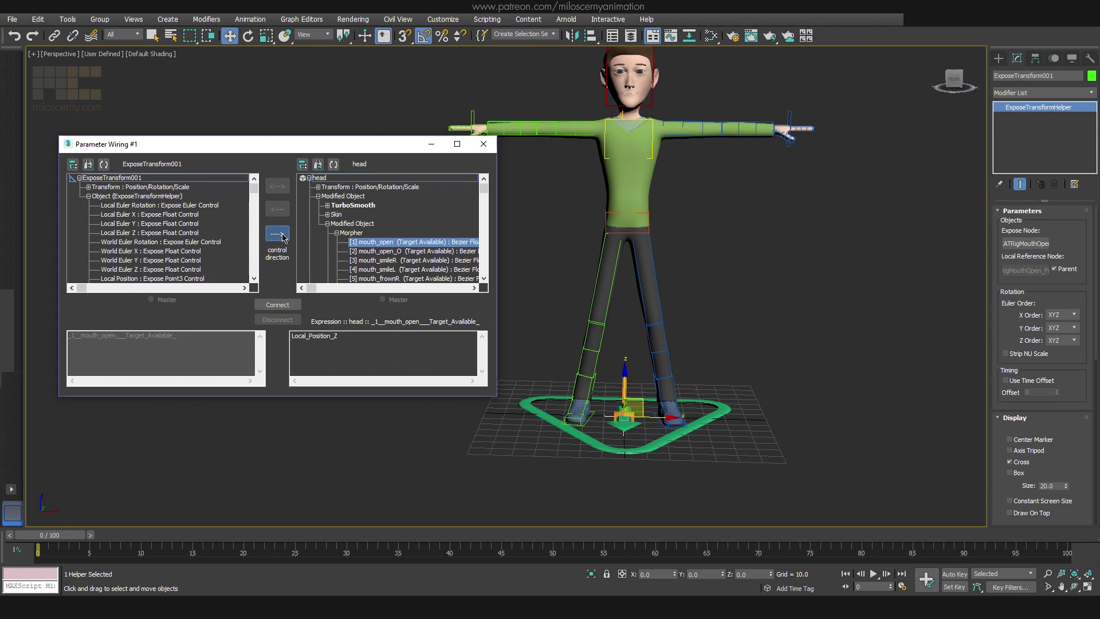
left_click(277, 304)
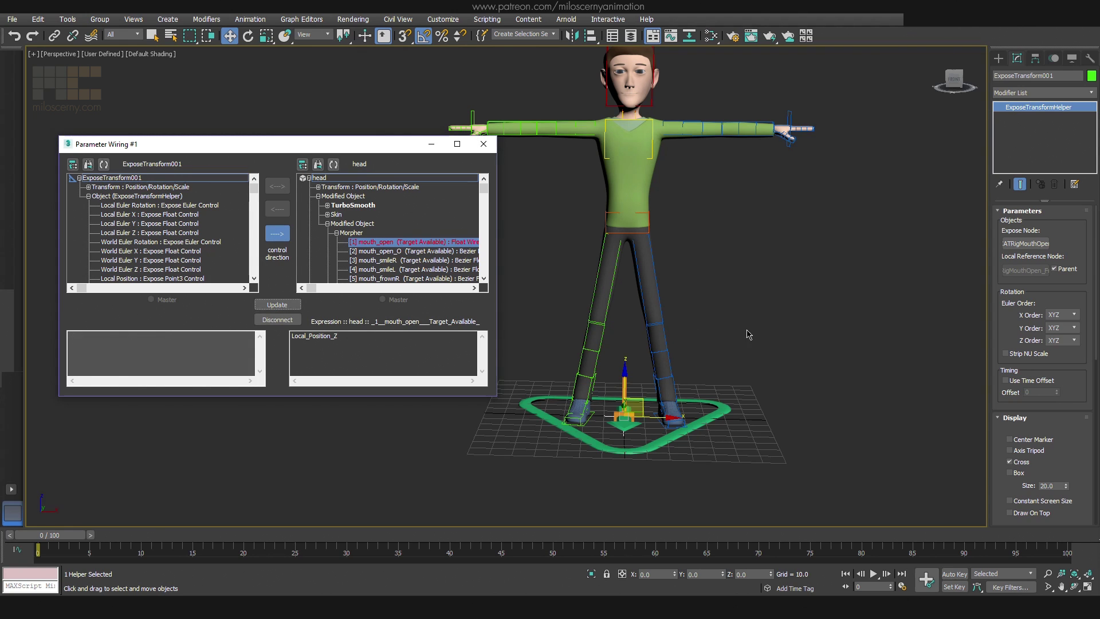
- Test the wiring by moving the MouthOpen slider upward, then undo the move
middle_click_drag(749, 335, 764, 354)
left_click(629, 442)
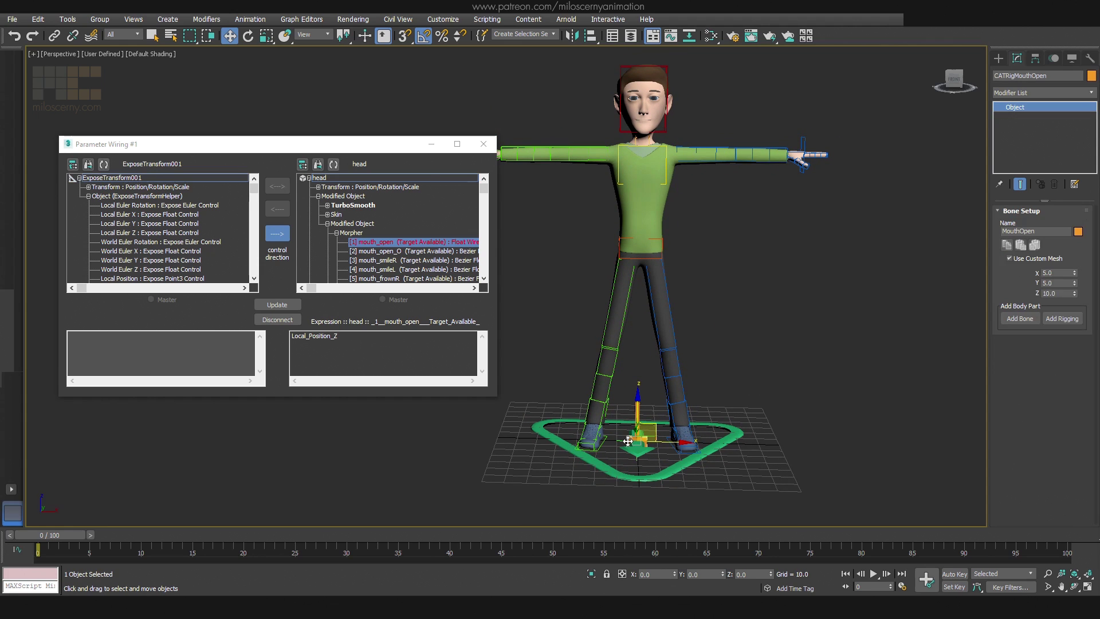
left_click_drag(667, 435, 656, 167)
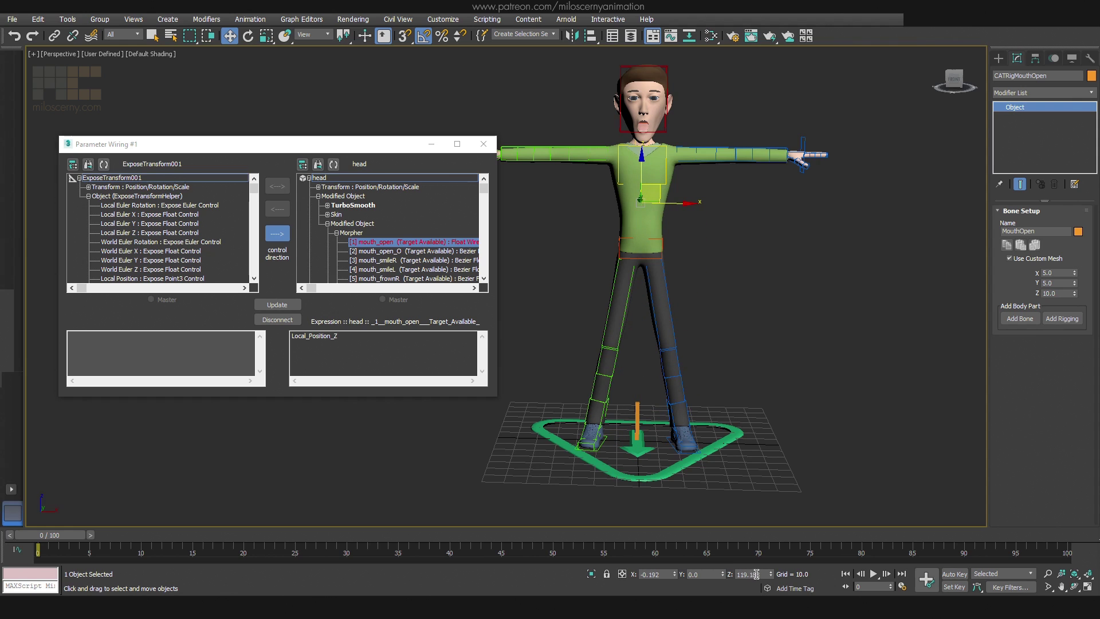
key("ctrl+z")
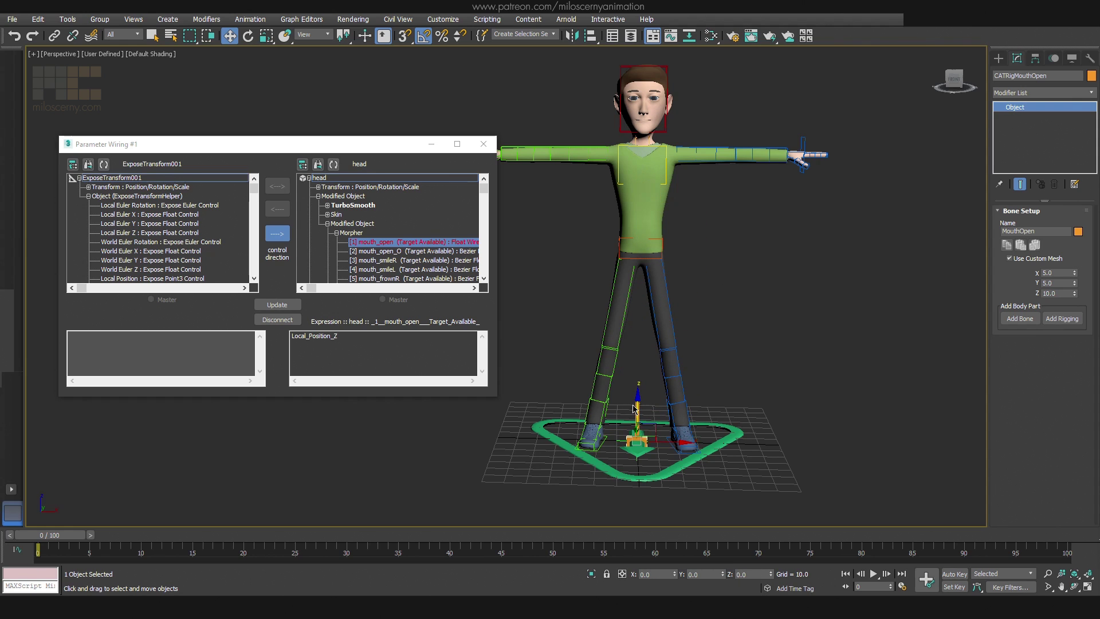
mouse_move(636, 403)
left_mouse_down()
mouse_move(638, 157)
mouse_move(637, 403)
left_mouse_up()
right_click(637, 404)
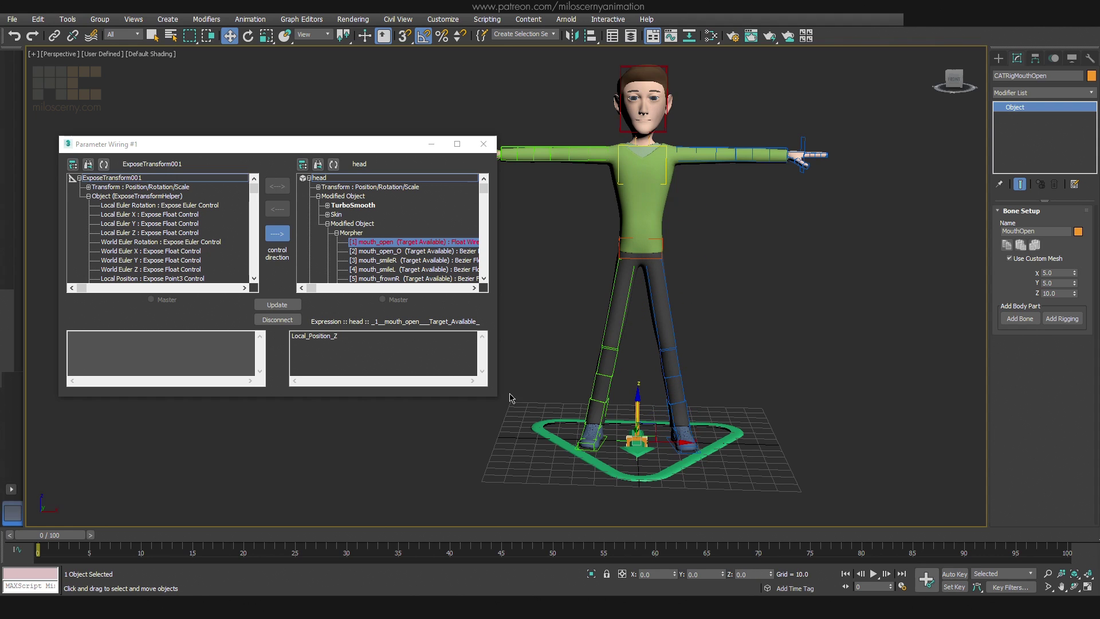
- Change the mouth_open wiring expression to Local_Position_Z*5, update the connection, test the slider and close the wiring dialog
left_click(440, 351)
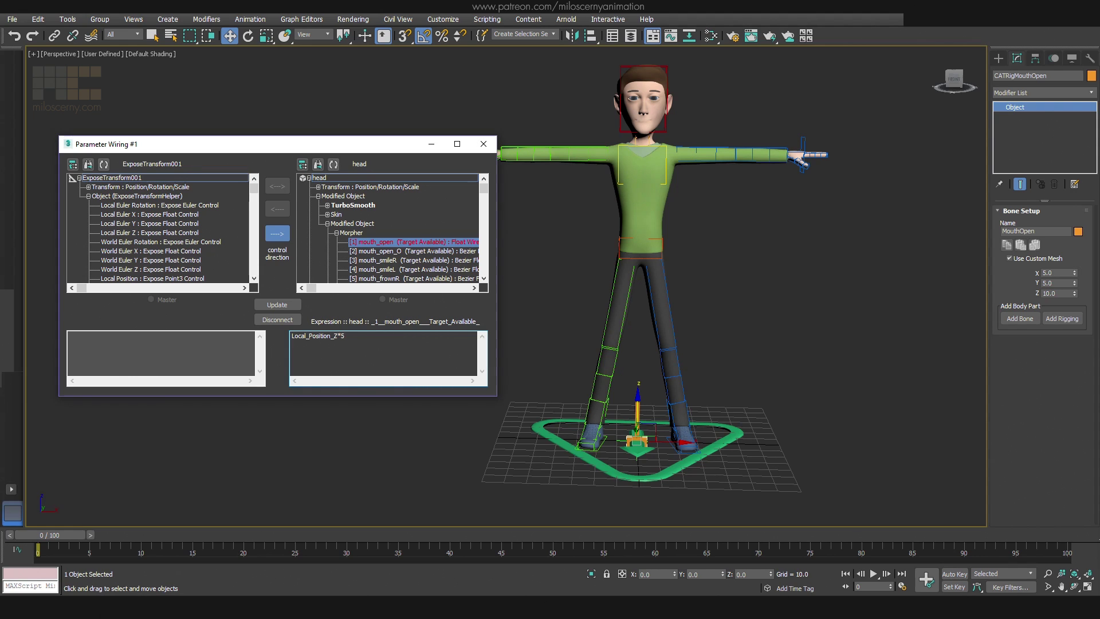
left_click(279, 307)
left_click_drag(638, 410, 665, 399)
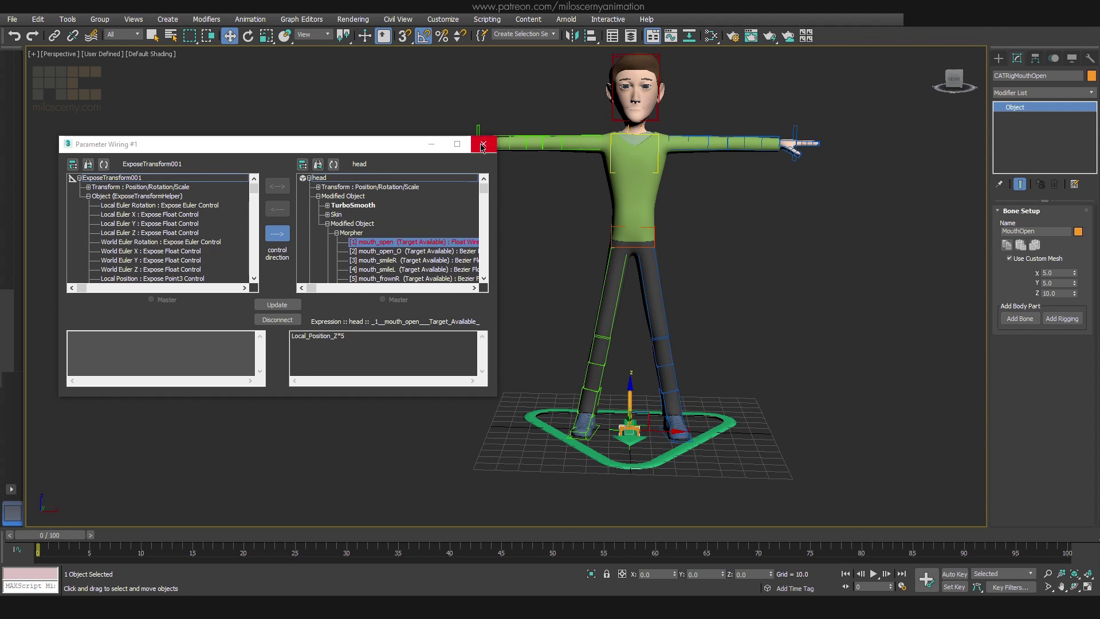
left_click(484, 144)
- Set the MouthOpen bone's Setup Mode to Animation Controller and enable Additive to Setup Pose
middle_click_drag(535, 243, 479, 245)
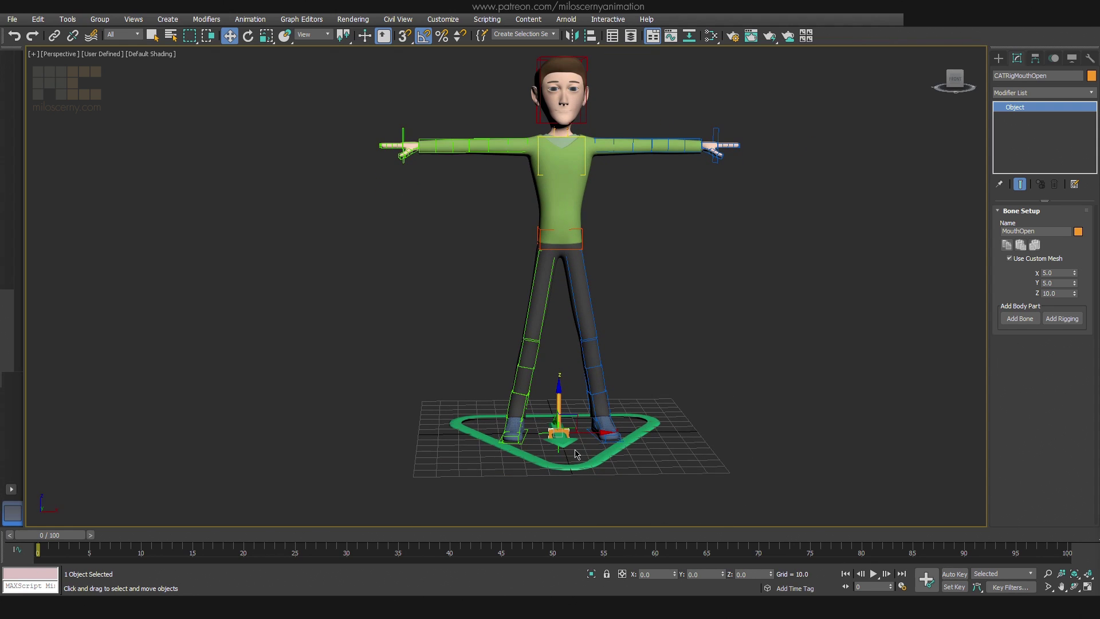
scroll(573, 442, "up", 7)
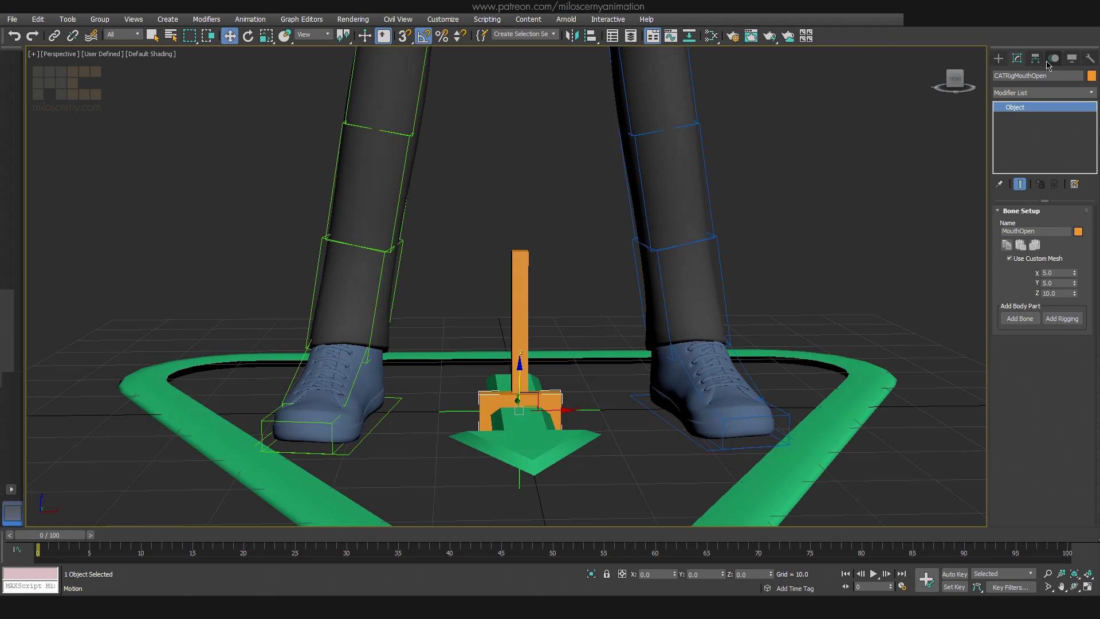
left_click(1050, 62)
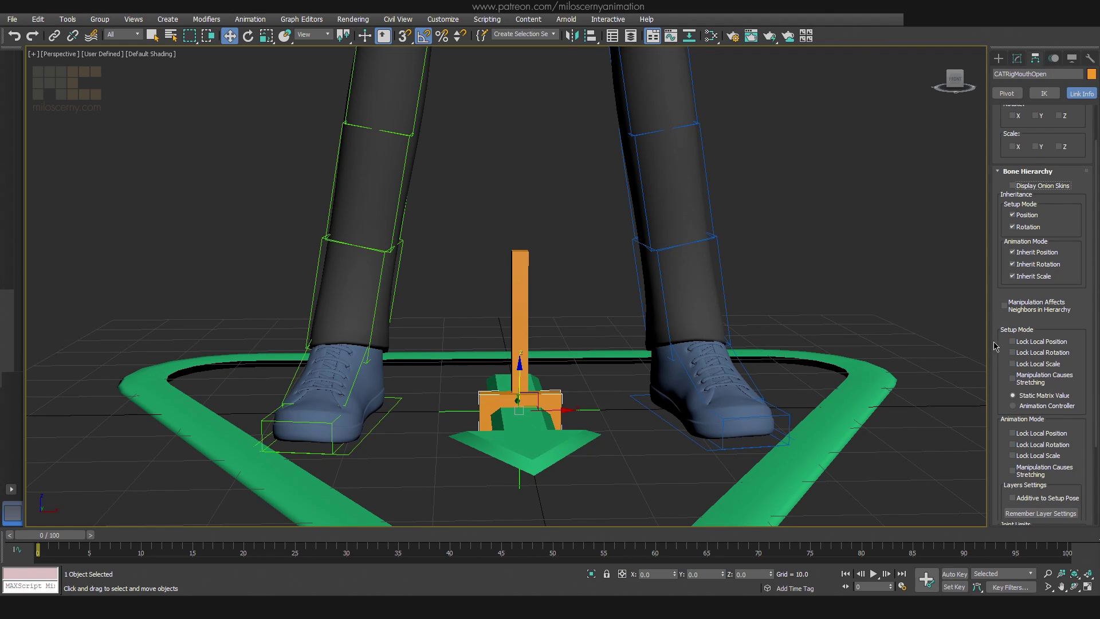
scroll(995, 272, "down", 3)
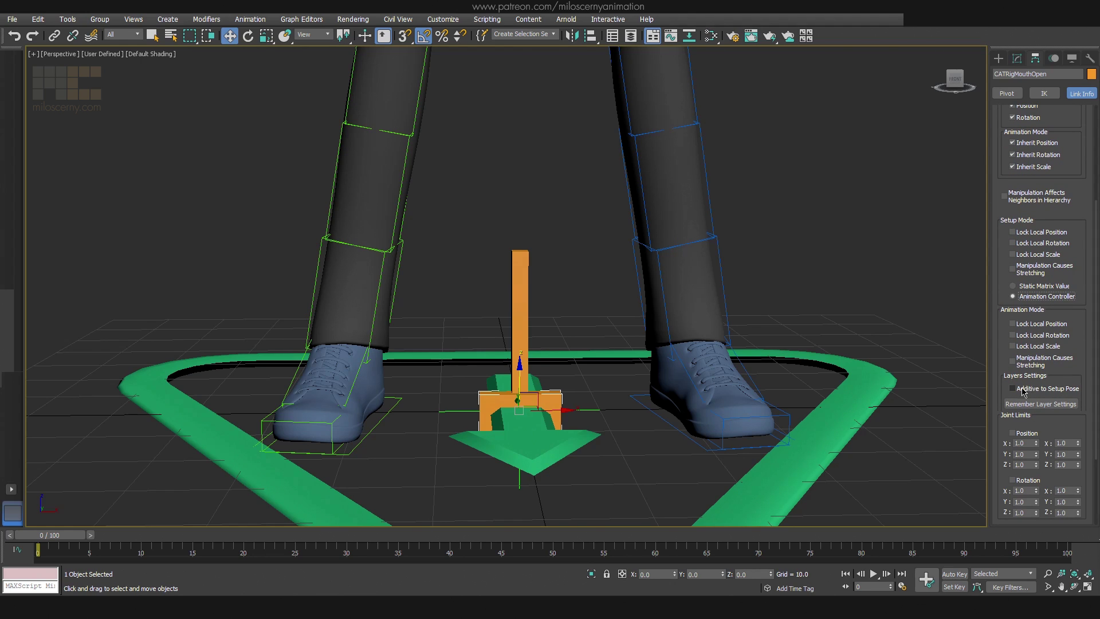
- Assign a Float Limit controller to the Z Position track of the MouthOpen bone's Setup layer
left_click(1053, 58)
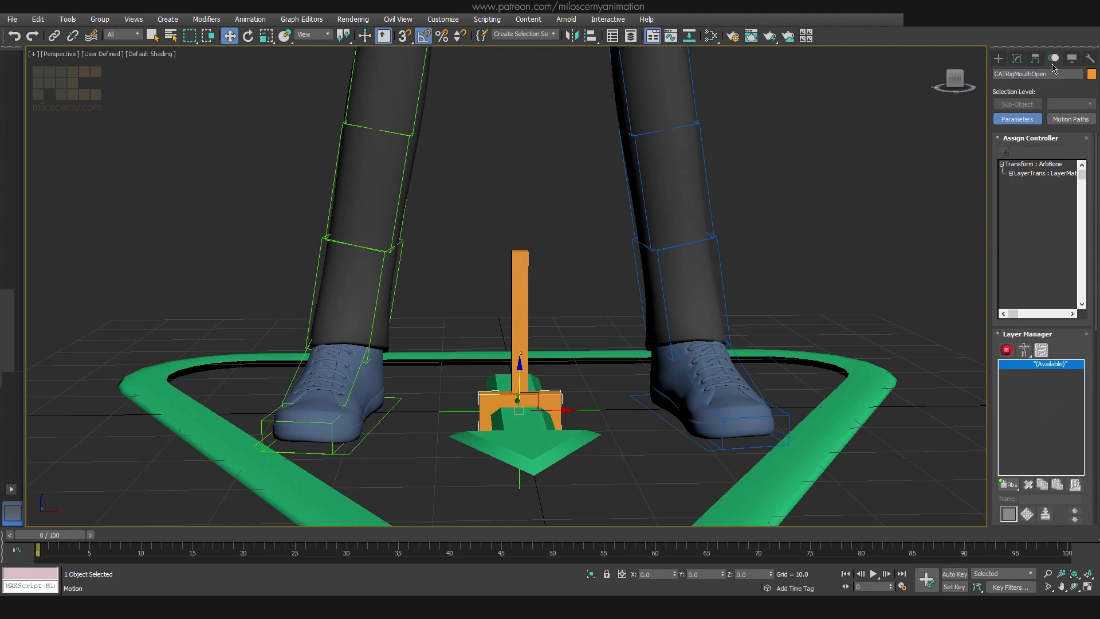
left_click(1021, 182)
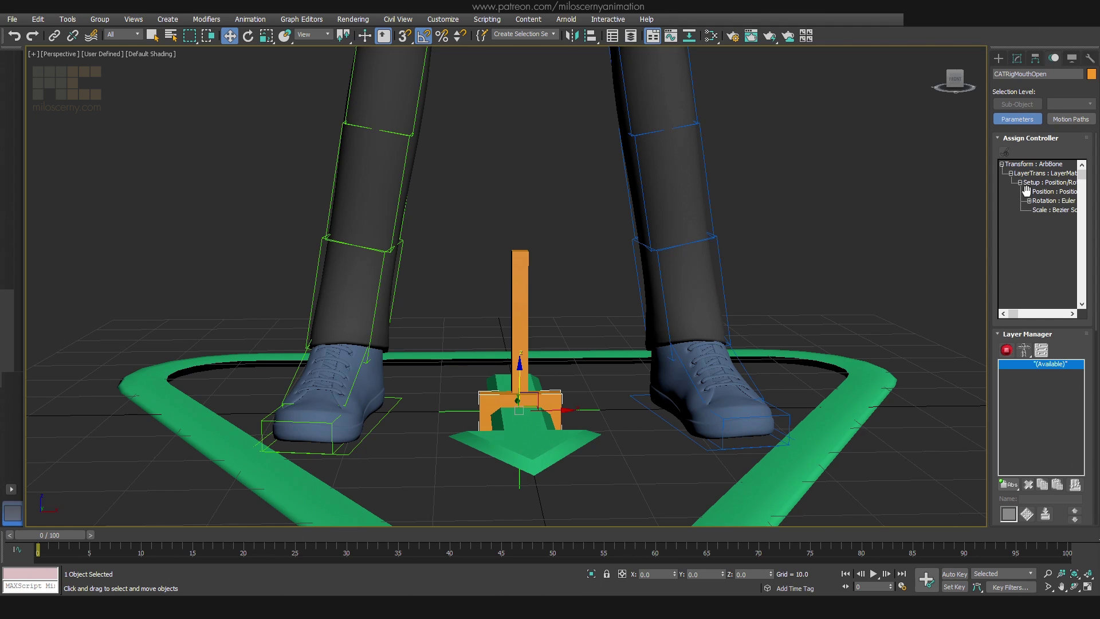
left_click(1030, 191)
left_click(1052, 218)
left_click(1006, 153)
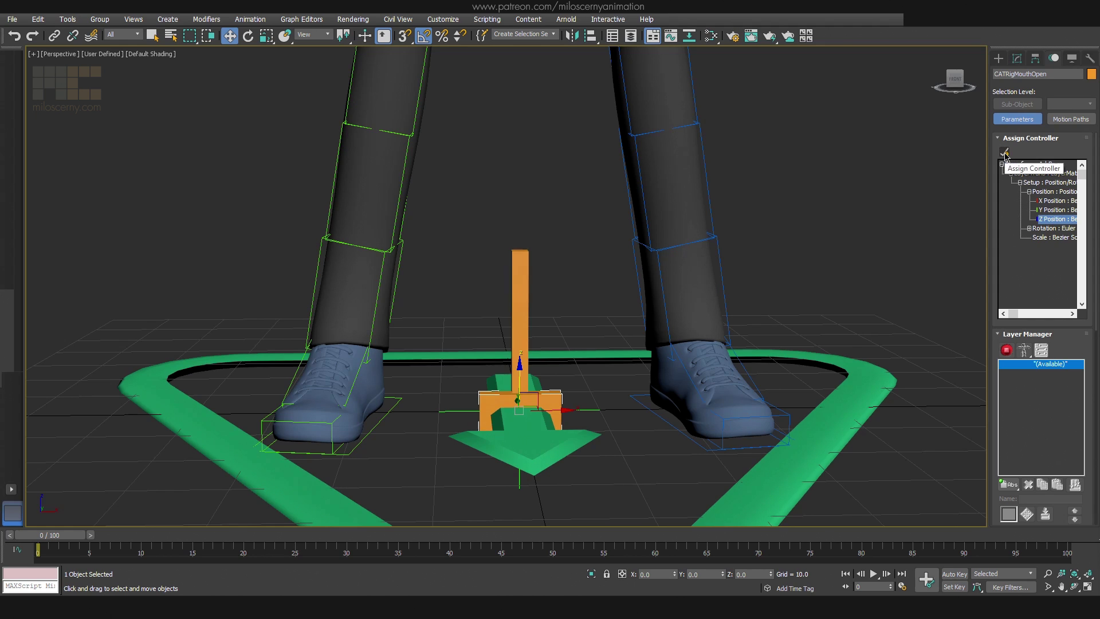
double_click(525, 252)
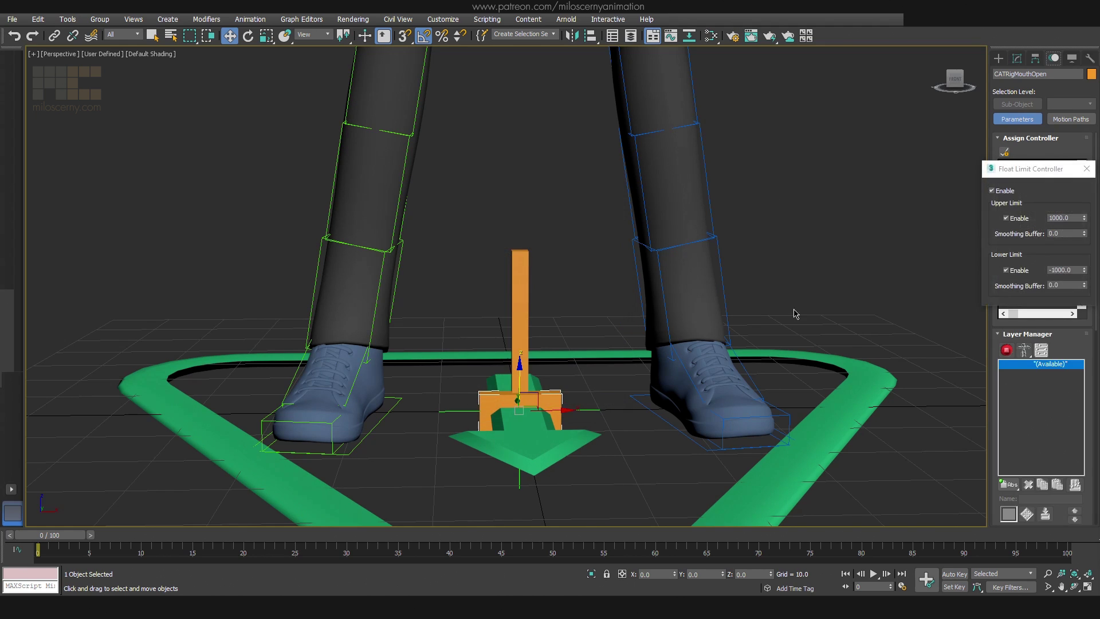
- Set the Float Limit controller's upper limit to 20, adjust its lower limit and close the controller's settings
double_click(1067, 217)
type("20")
left_click(1060, 269)
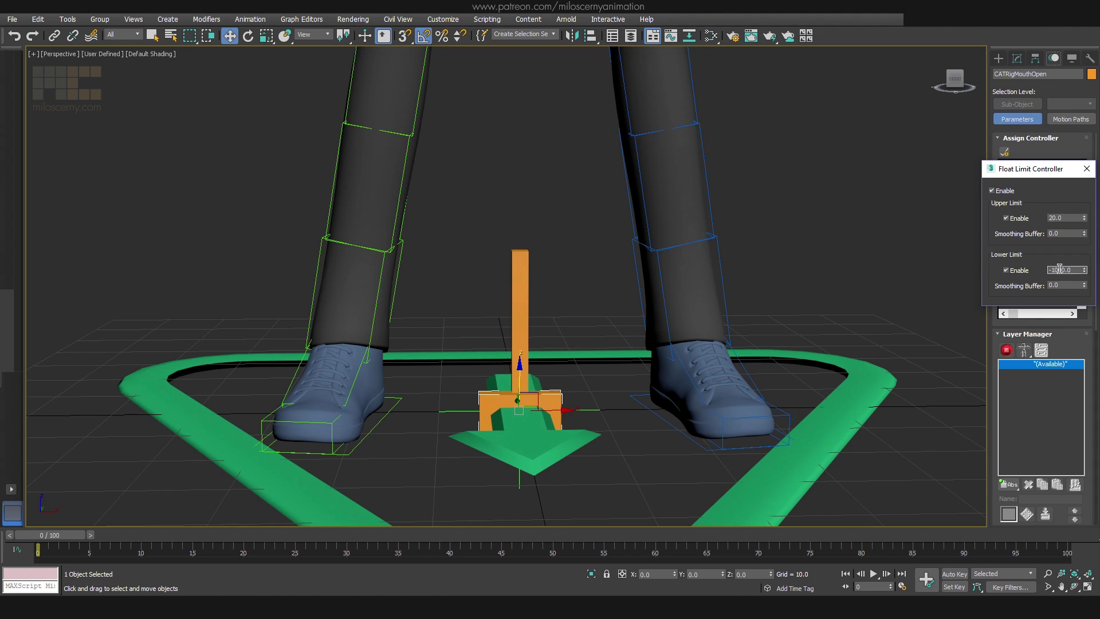
left_click(1087, 169)
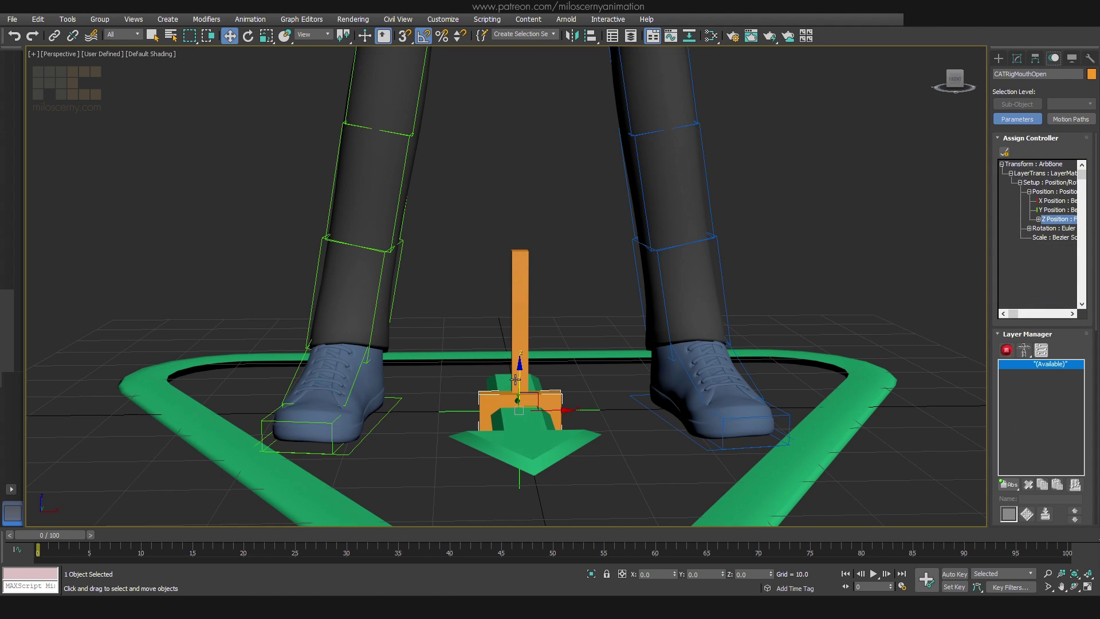
- Test the limited MouthOpen slider by moving it up and down its frame bar, undoing the last move
left_click_drag(515, 379, 518, 246)
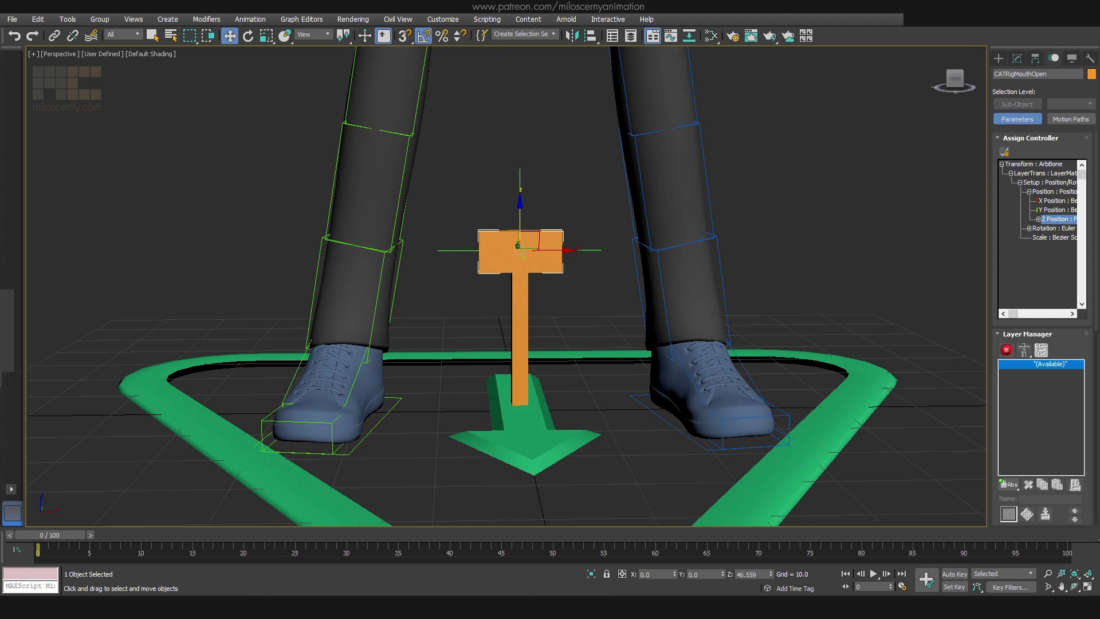
left_click_drag(580, 184, 547, 432)
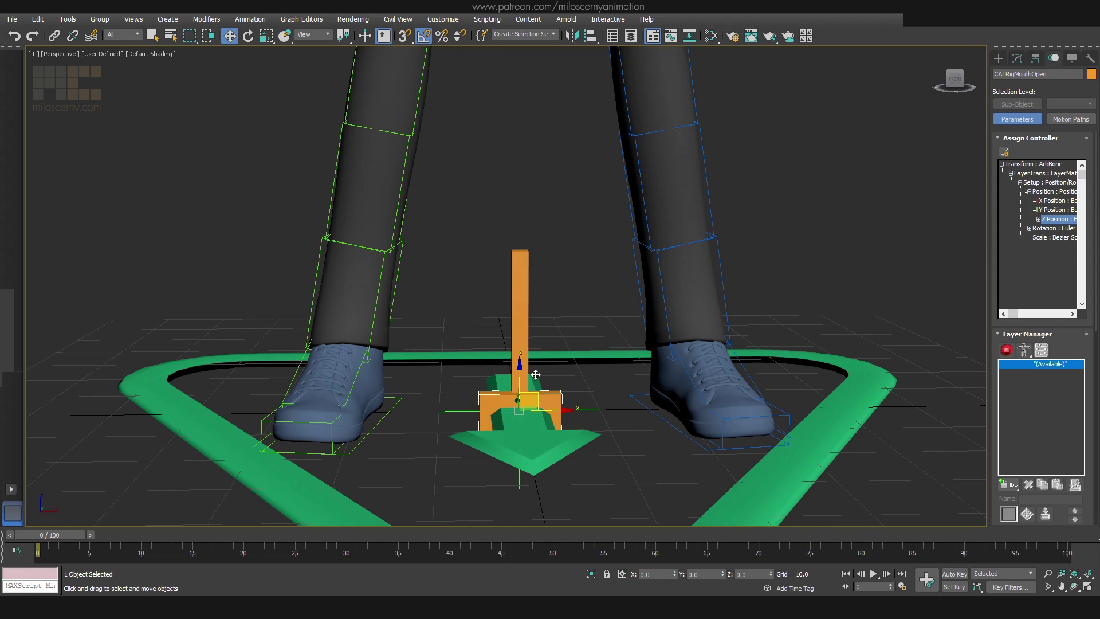
left_click_drag(531, 377, 504, 322)
key("ctrl+z")
- Lock the MouthOpen bone's movement along X and Y, and test the locks with a cancelled move
left_click(1037, 58)
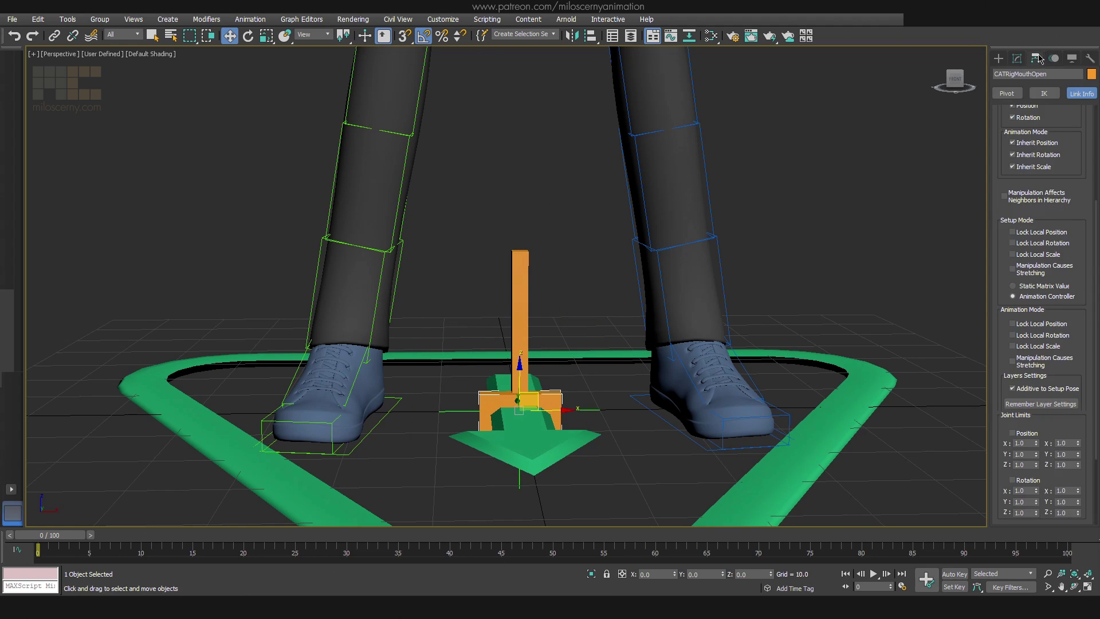
scroll(1002, 127, "up", 5)
left_click(1036, 136)
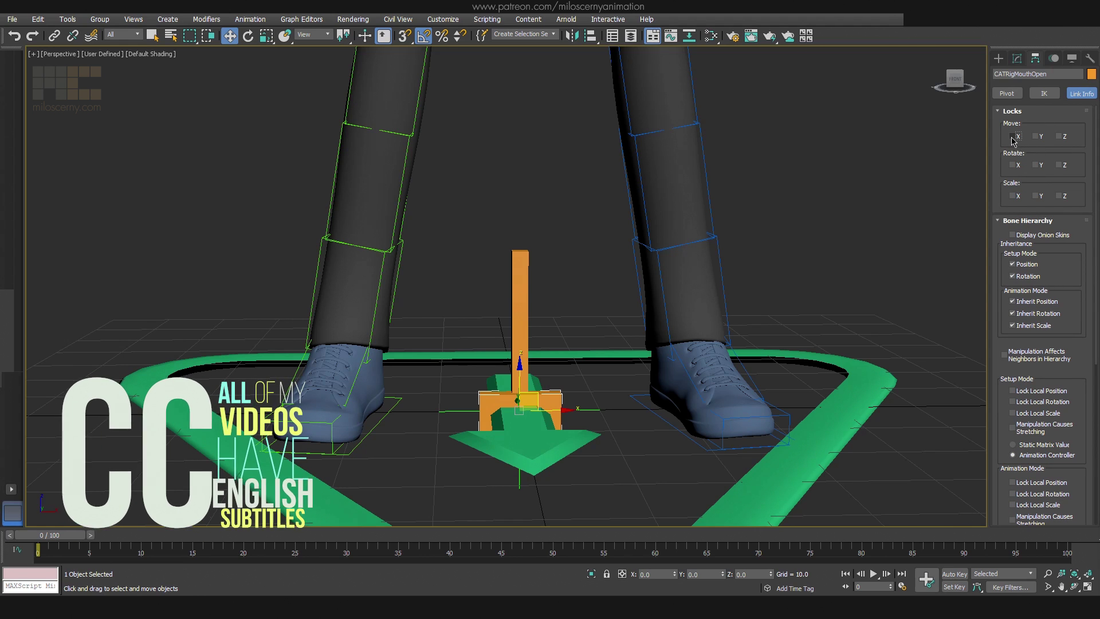
left_click_drag(518, 402, 617, 255)
right_click(616, 256)
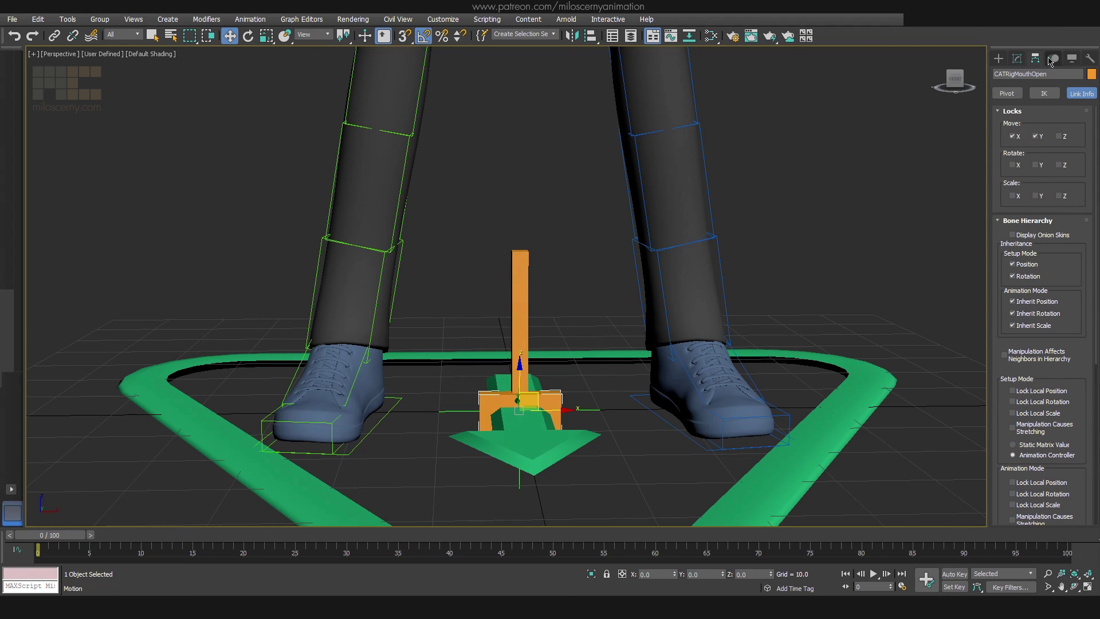
- Add an absolute animation layer to the MouthOpen bone, and test moving the slider in Animation Mode
left_click(1053, 59)
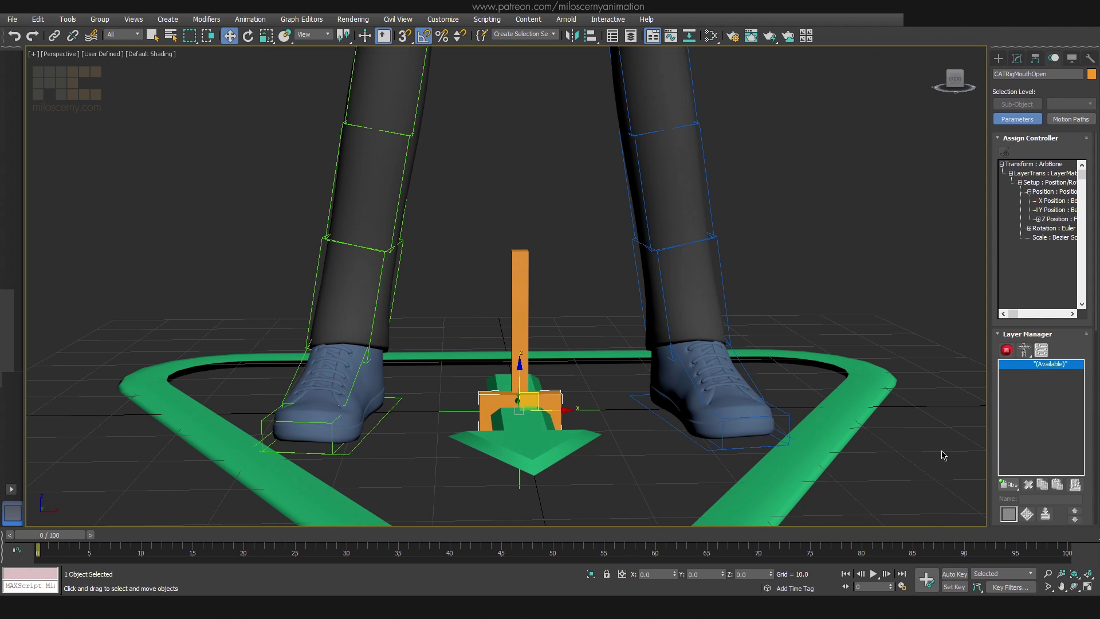
left_click_drag(1009, 484, 1012, 503)
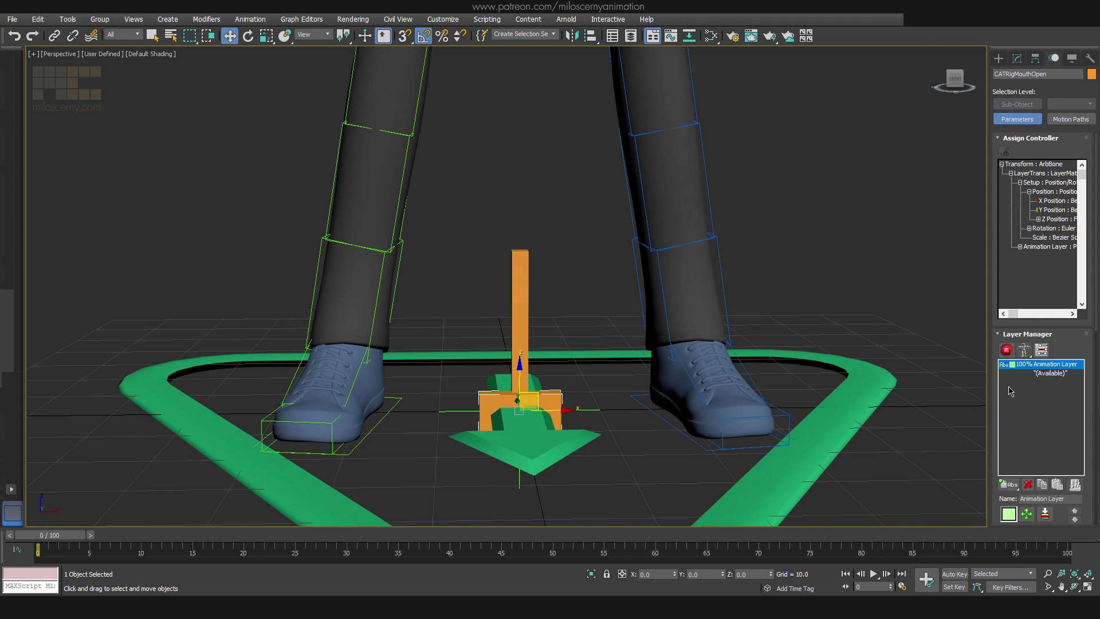
left_click(1006, 351)
left_click_drag(533, 395, 530, 167)
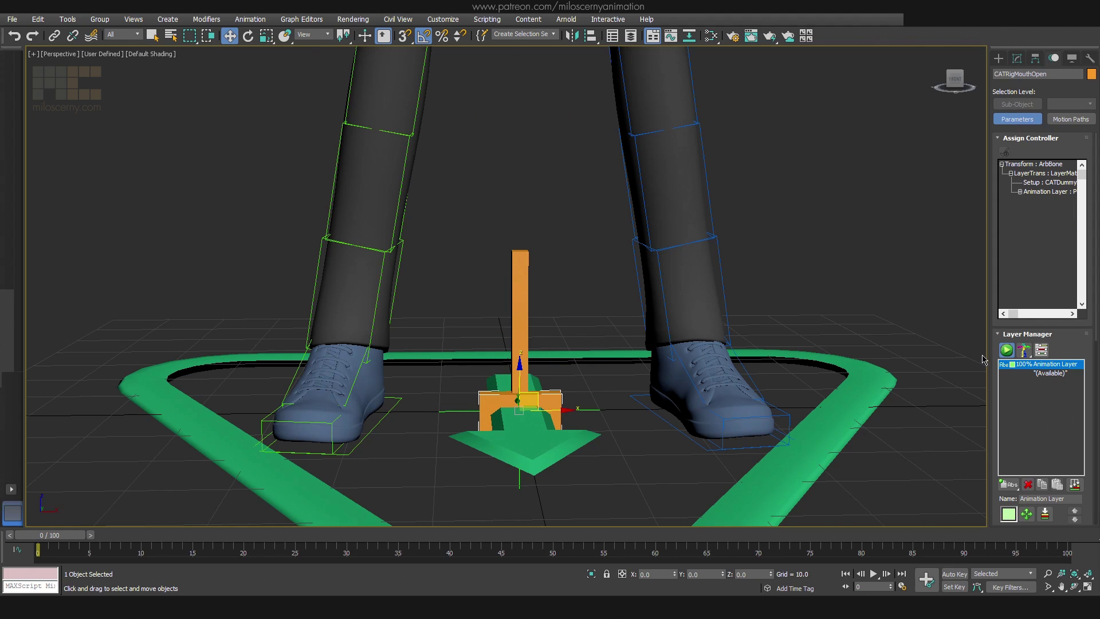
- Assign a Float Limit controller to the Z Position track of the MouthOpen bone's Animation Layer
left_click(1020, 191)
left_click(1029, 200)
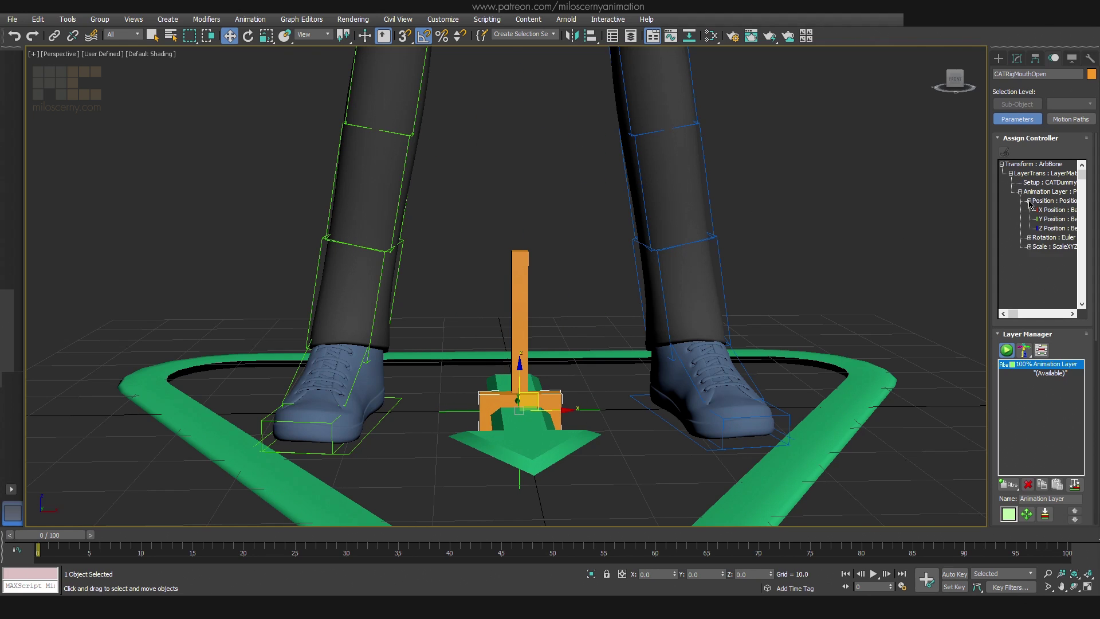
left_click(1050, 228)
left_click(1005, 152)
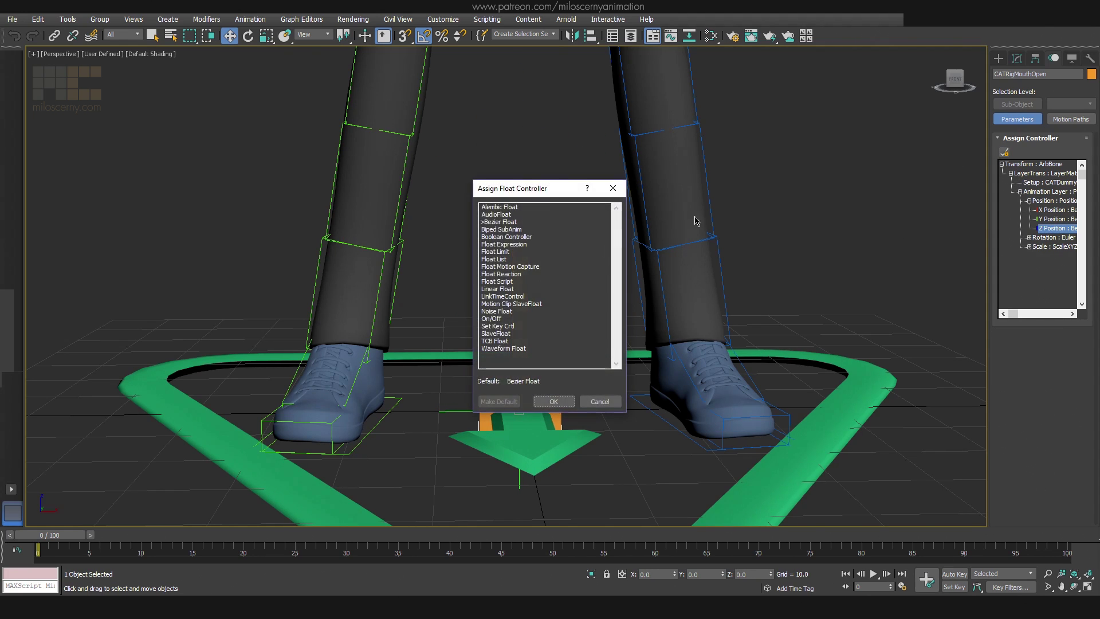
double_click(515, 253)
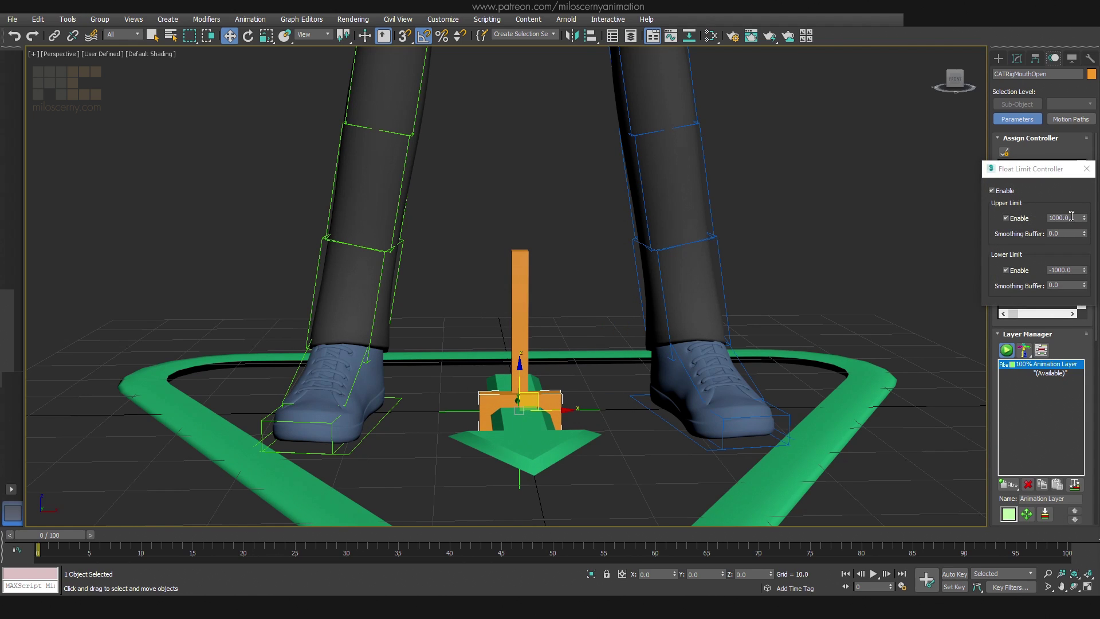
- Set the animation layer's Float Limit controller to an upper limit of 20 and a lower limit of 0
double_click(1071, 217)
type("20")
double_click(1072, 270)
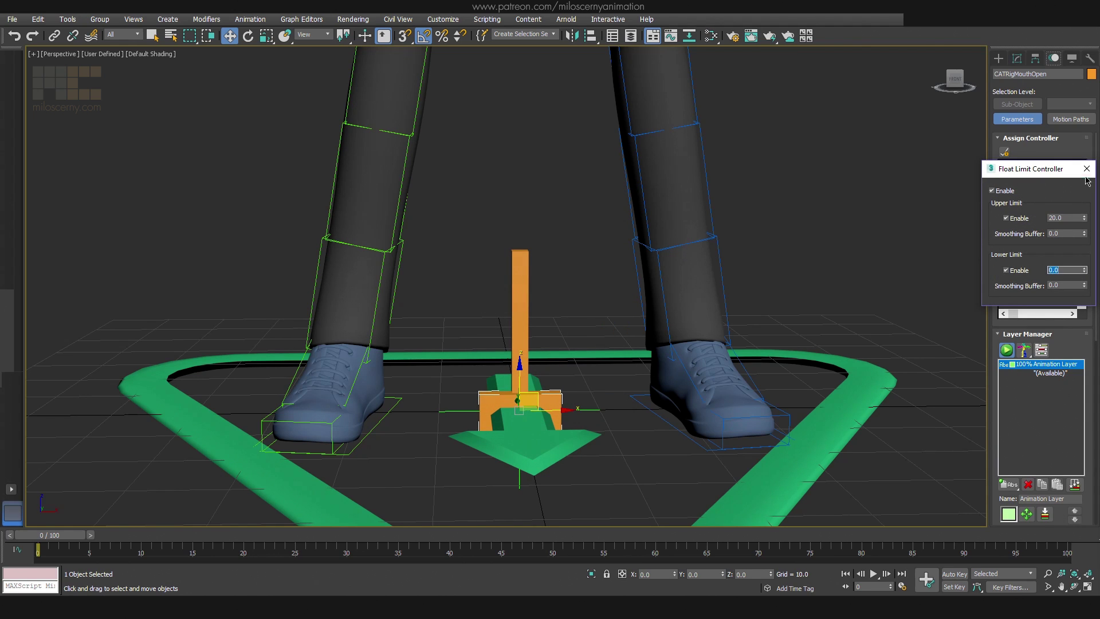
left_click(1086, 169)
- Remember the MouthOpen bone's layer settings in its Link Info
left_click(1035, 60)
left_click(1076, 93)
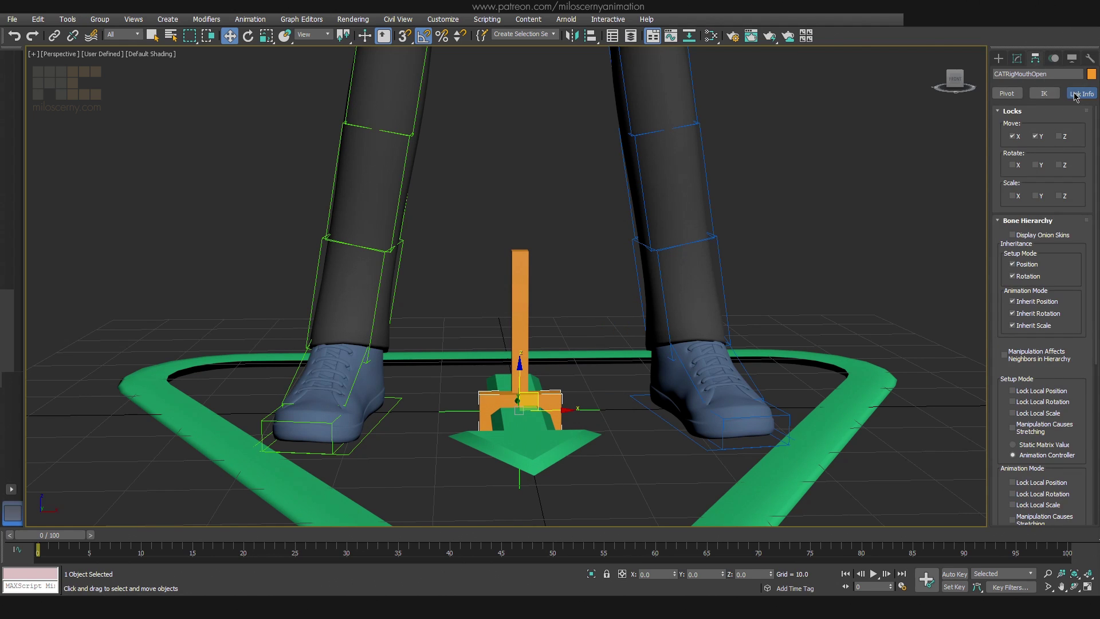
left_click_drag(990, 314, 990, 77)
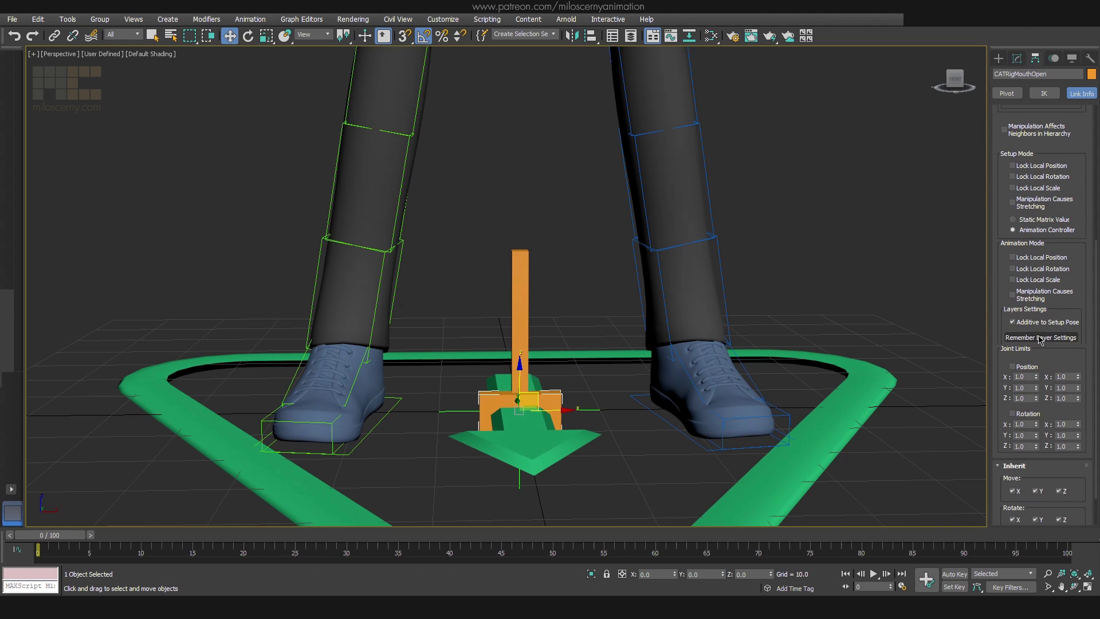
- Add a second absolute animation layer, test the MouthOpen slider in it, and delete both animation layers
left_click(1053, 58)
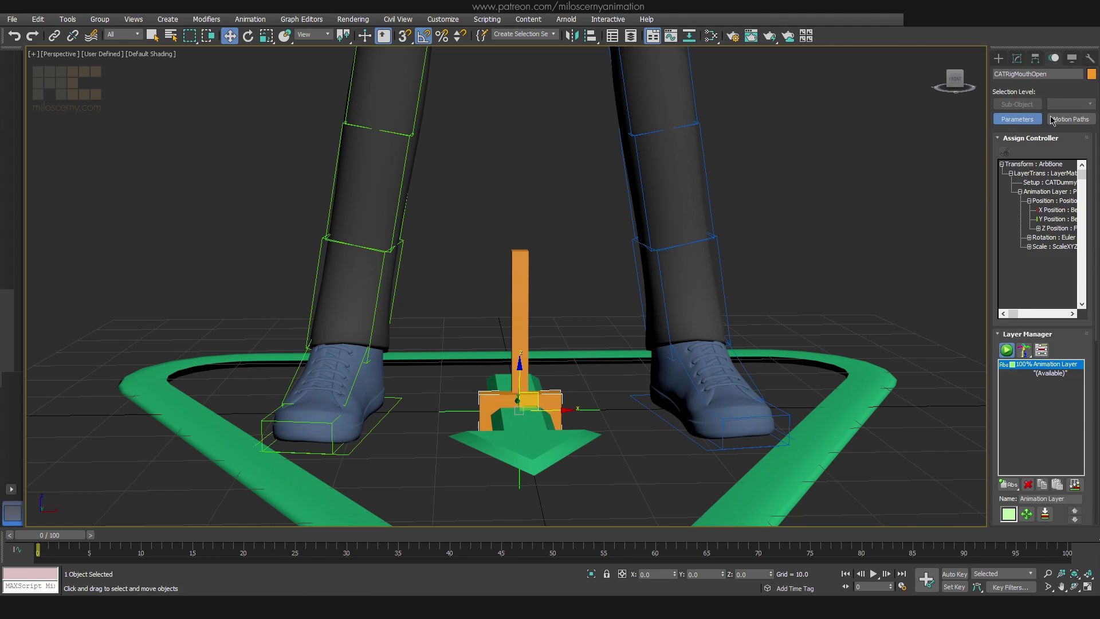
left_click(1021, 374)
left_click_drag(1009, 484, 1009, 499)
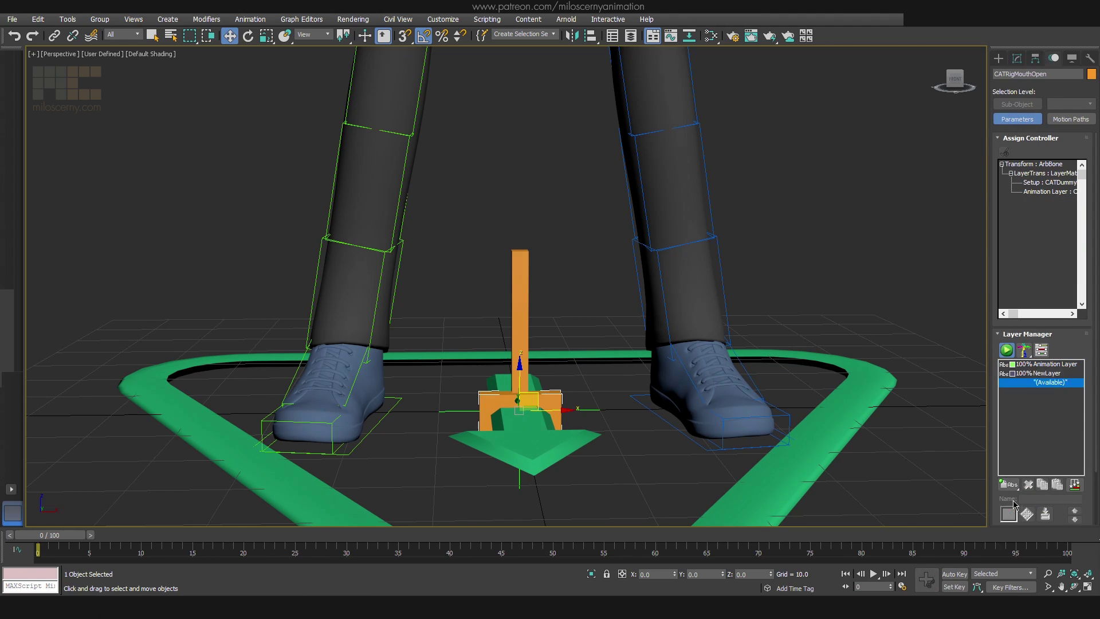
left_click(1008, 374)
left_click_drag(530, 400, 493, 503)
left_click(1020, 484)
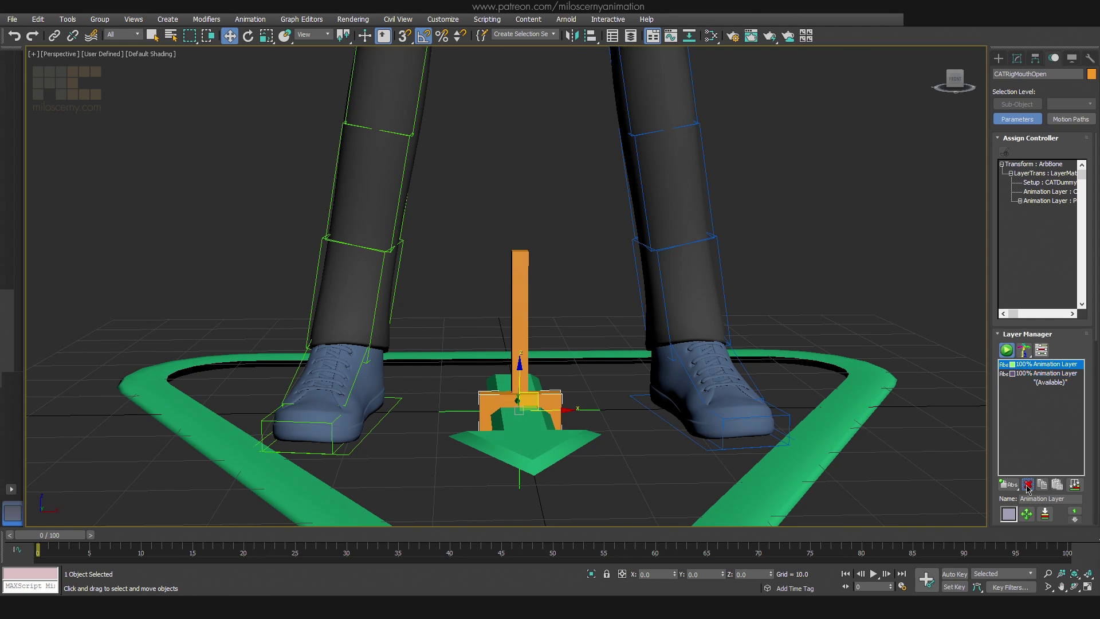
left_click(1020, 484)
- Move the MouthOpen slider's frame up beside the character's head and test raising the slider along it
scroll(842, 305, "down", 5)
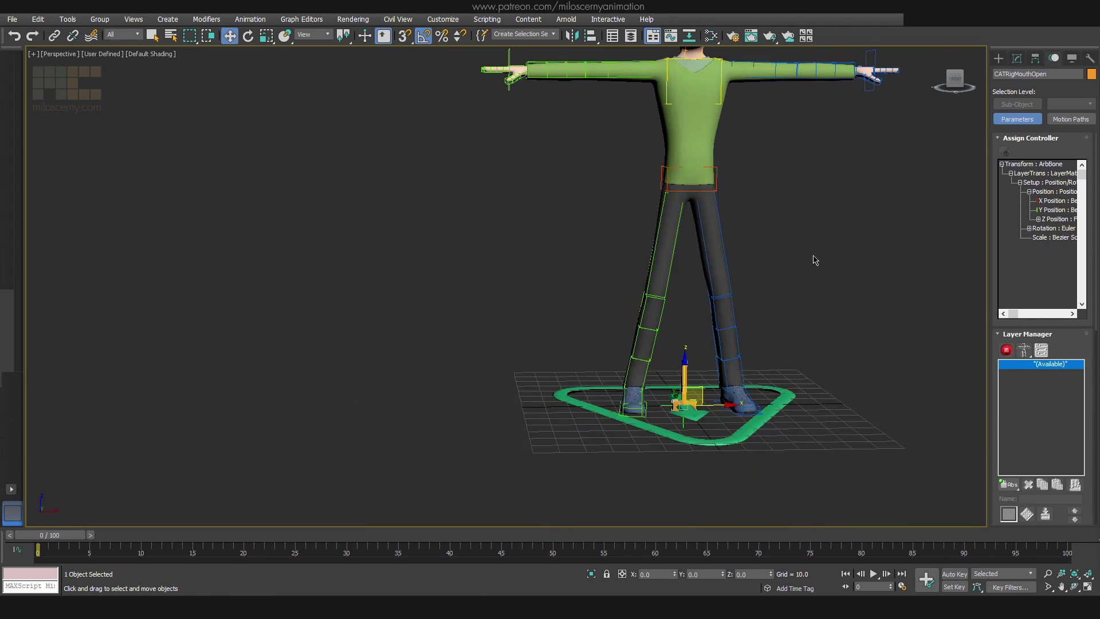
middle_click_drag(813, 258, 670, 364)
left_click(542, 481)
left_click_drag(556, 497, 634, 110)
scroll(637, 150, "up", 3)
middle_click_drag(636, 150, 628, 292)
scroll(629, 292, "up", 3)
left_click(596, 220)
left_click_drag(600, 189, 600, 85)
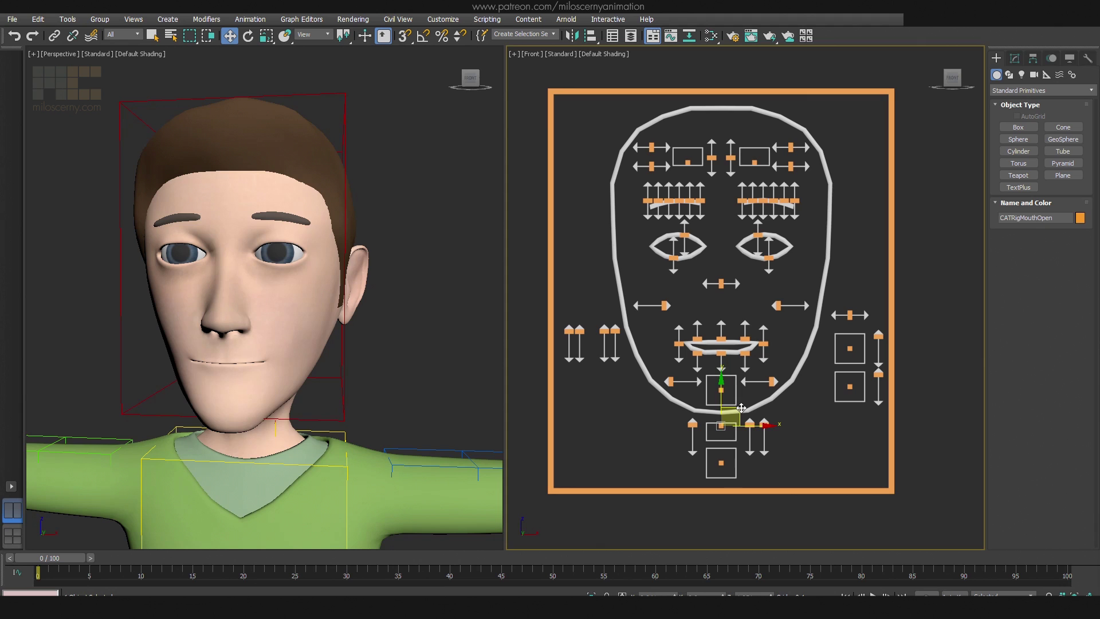
- Test the MouthOpen, JawChewing and MouthMove controls in the finished facial rig, returning them to their rest positions
left_click_drag(728, 401, 738, 443)
right_click(724, 457)
left_click(722, 461)
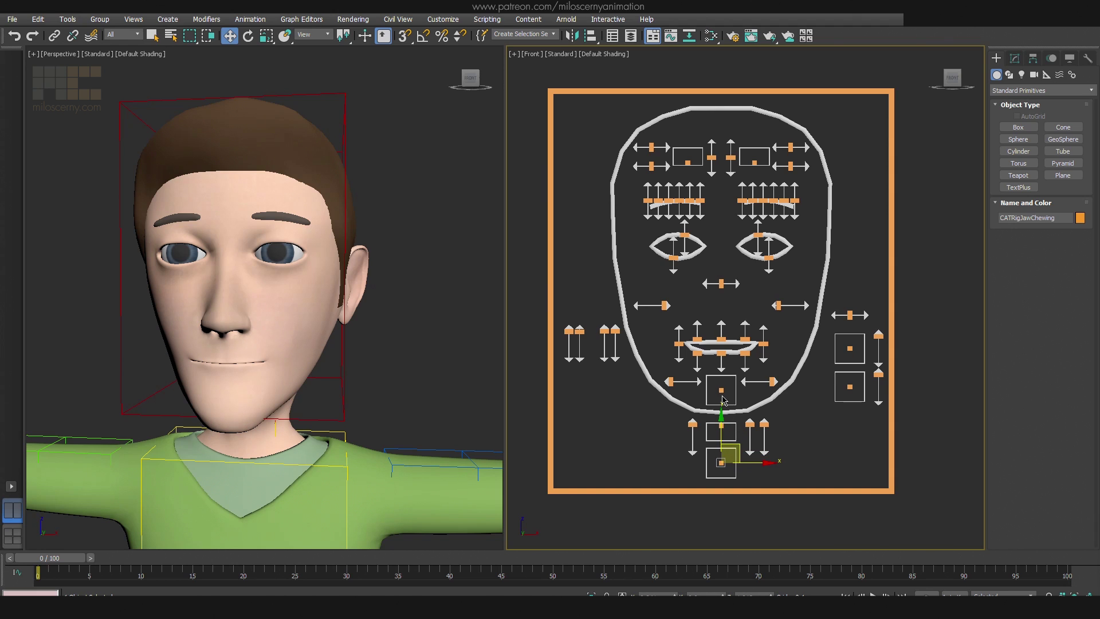
left_click(723, 390)
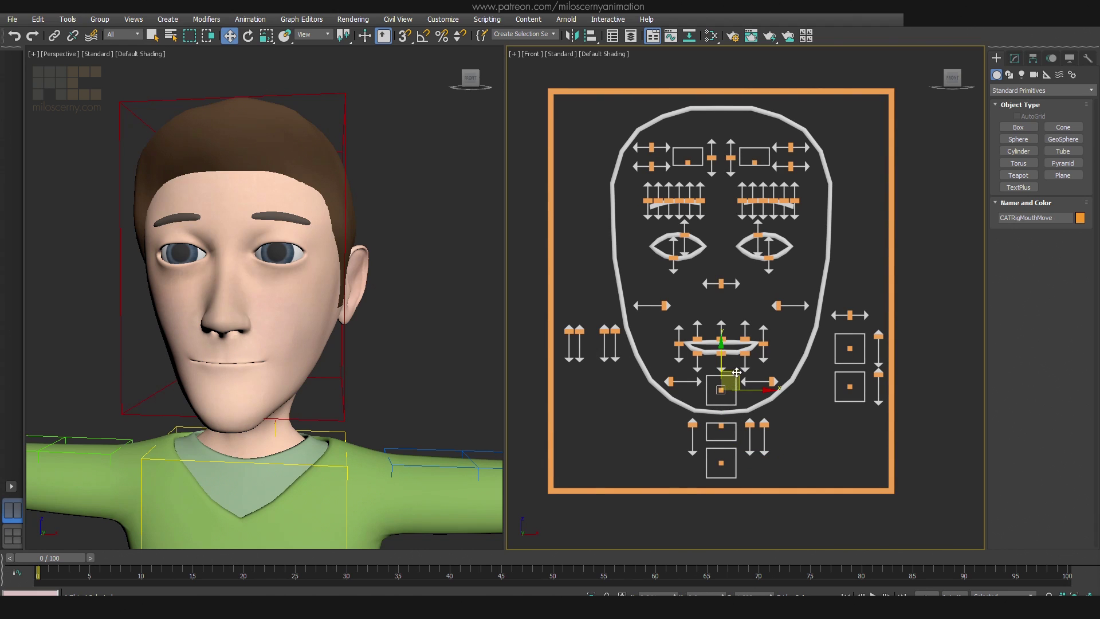
mouse_move(736, 373)
left_mouse_down()
mouse_move(723, 375)
mouse_move(736, 369)
left_mouse_up()
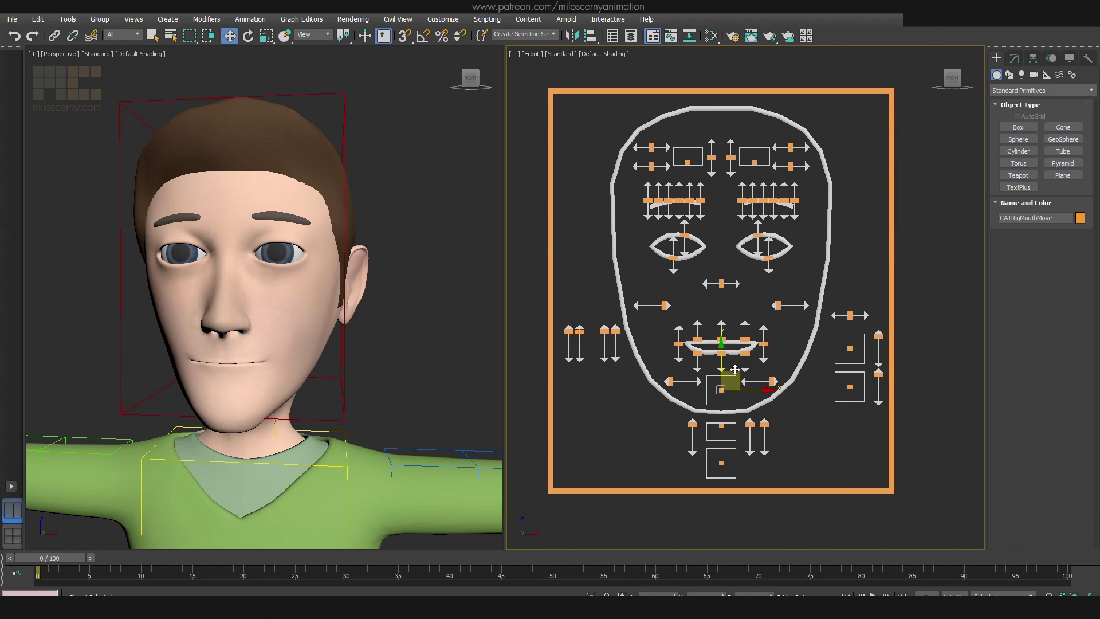
- Test moving the six controls of one eyebrow and both eyebrows together, cancelling or undoing the moves
left_click_drag(715, 213, 716, 214)
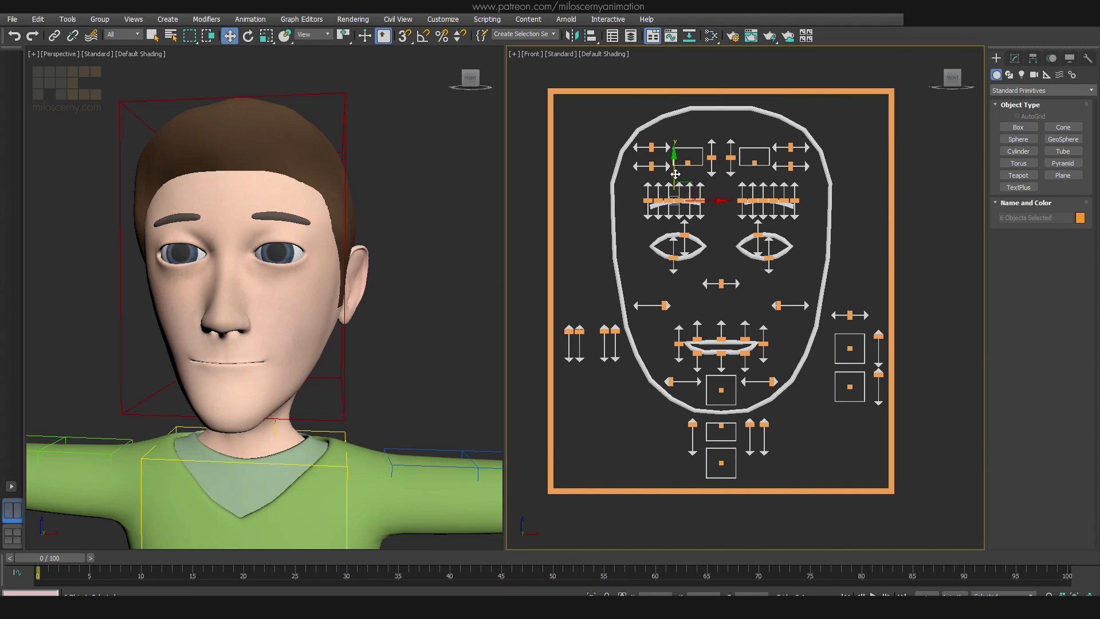
mouse_move(676, 172)
left_mouse_down()
mouse_move(677, 202)
mouse_move(673, 161)
mouse_move(671, 171)
left_mouse_up()
right_click(676, 168)
left_click(626, 184)
right_click(671, 172)
left_click_drag(815, 216, 813, 215)
left_click_drag(722, 171, 722, 158)
key("ctrl+z")
- Test moving both upper eyelid controls together and undo the move
left_click_drag(648, 225, 762, 239)
mouse_move(723, 205)
left_mouse_down()
mouse_move(728, 219)
mouse_move(731, 201)
left_mouse_up()
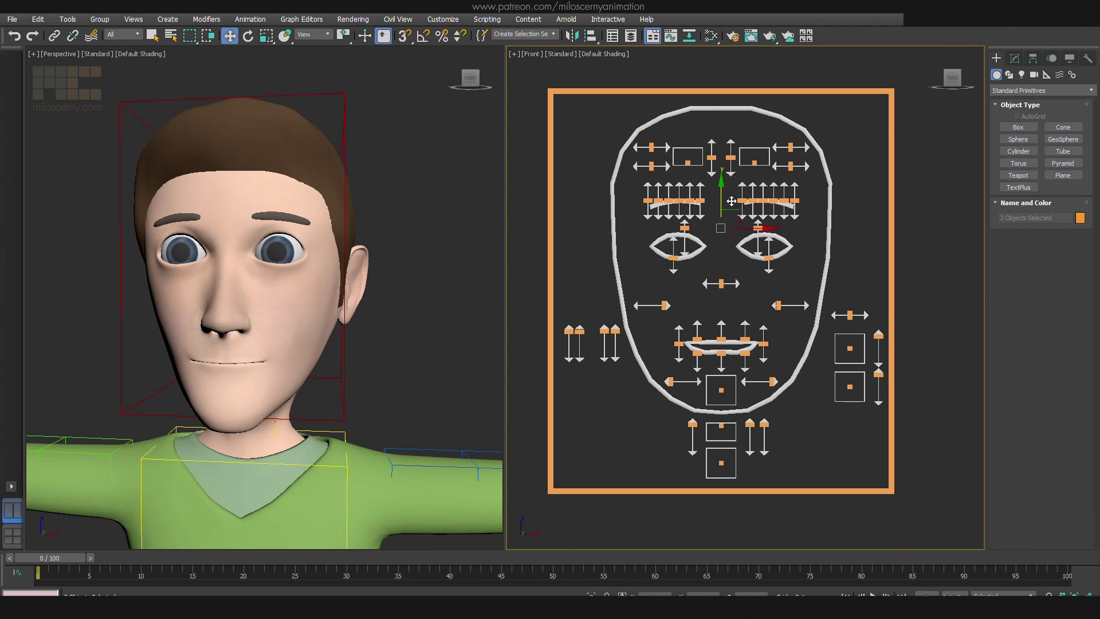
key("ctrl+z")
- Test moving the three upper lip controls and the three lower lip controls, and undo both moves
left_click(704, 317)
left_click_drag(727, 342, 720, 305)
left_click_drag(747, 357, 748, 358)
left_click_drag(721, 323, 721, 332)
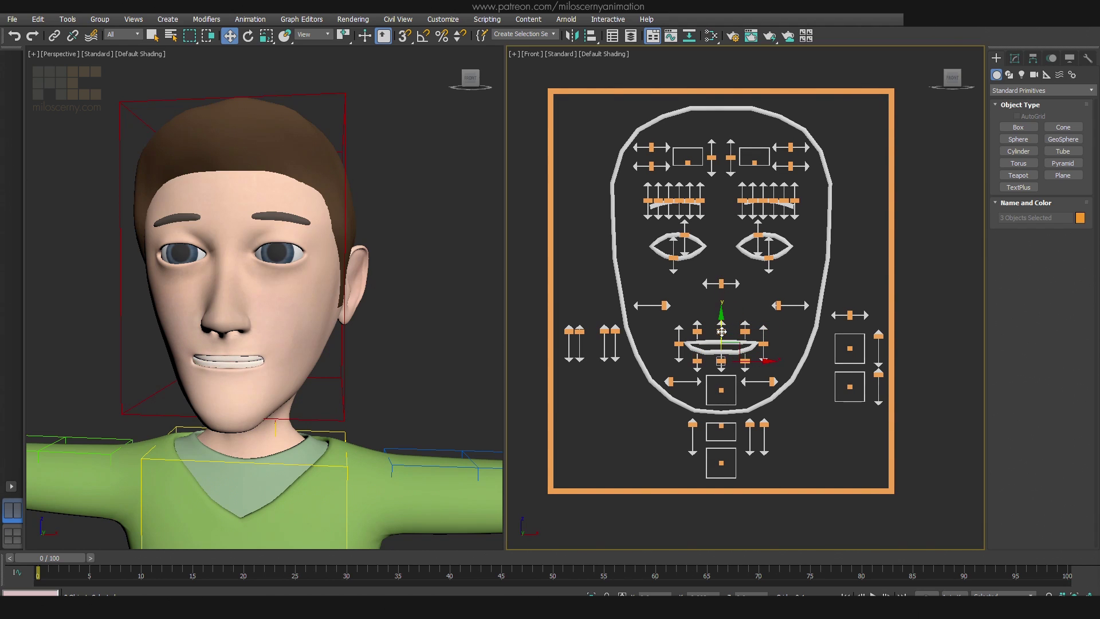
key("ctrl+z")
key("ctrl+z")
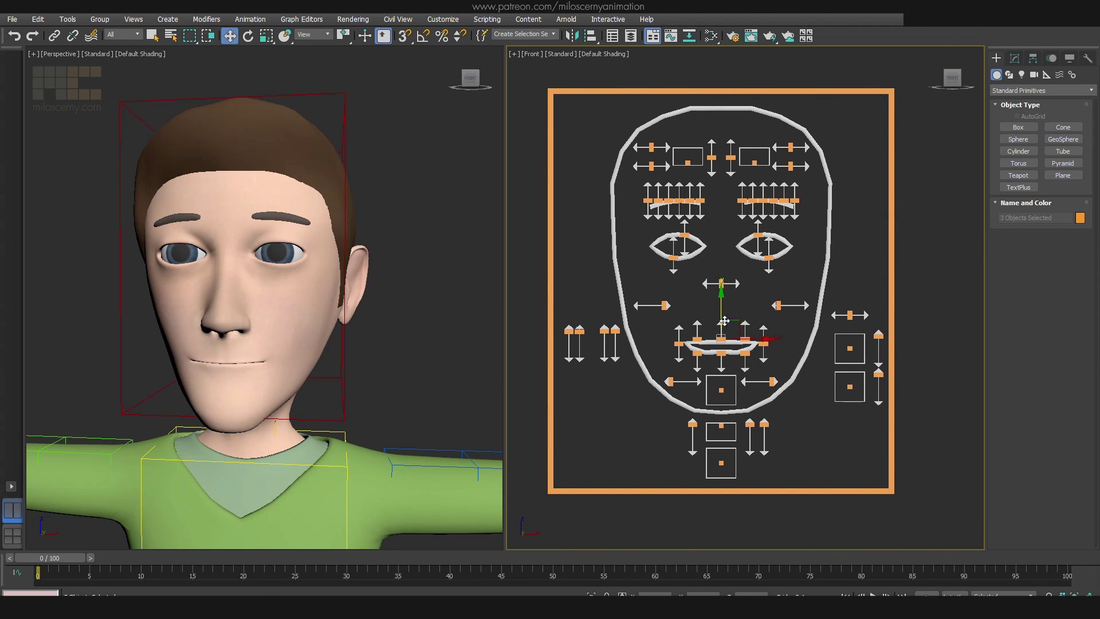
- Test moving the two mouth-corner controls and the outermost slider pair beside the face outline, and clear the selection
left_click(681, 345)
left_click(763, 346, "ctrl")
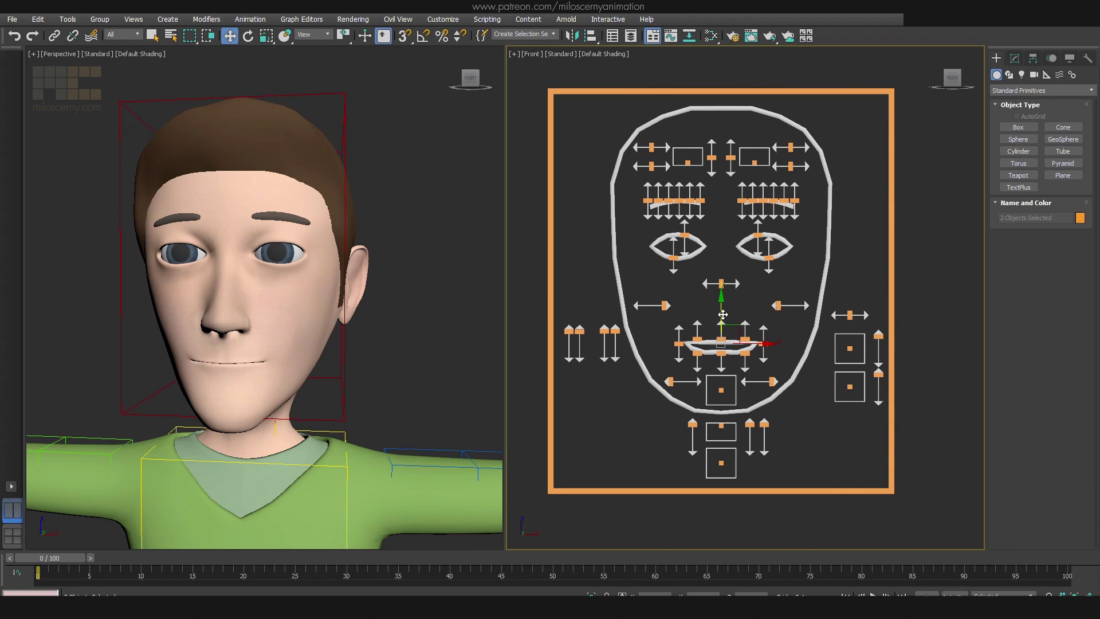
mouse_move(725, 317)
left_mouse_down()
mouse_move(724, 304)
mouse_move(725, 344)
mouse_move(723, 304)
mouse_move(718, 312)
left_mouse_up()
mouse_move(597, 321)
left_mouse_down()
mouse_move(624, 344)
mouse_move(612, 343)
mouse_move(615, 279)
mouse_move(590, 336)
left_mouse_up()
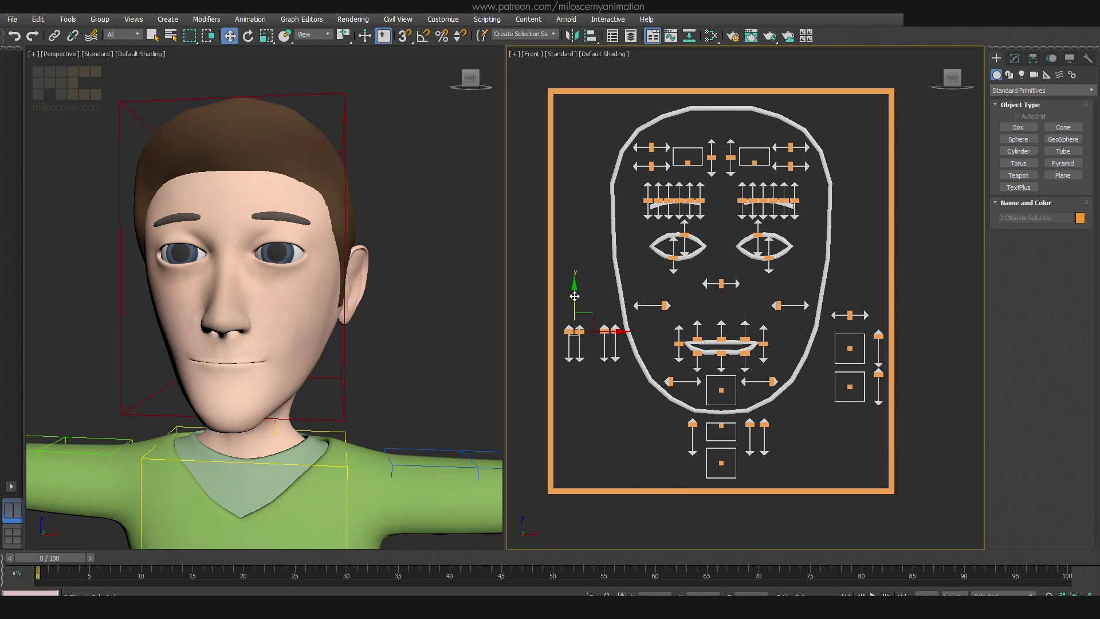
mouse_move(575, 296)
left_mouse_down()
mouse_move(574, 344)
mouse_move(576, 274)
left_mouse_up()
left_click(644, 419)
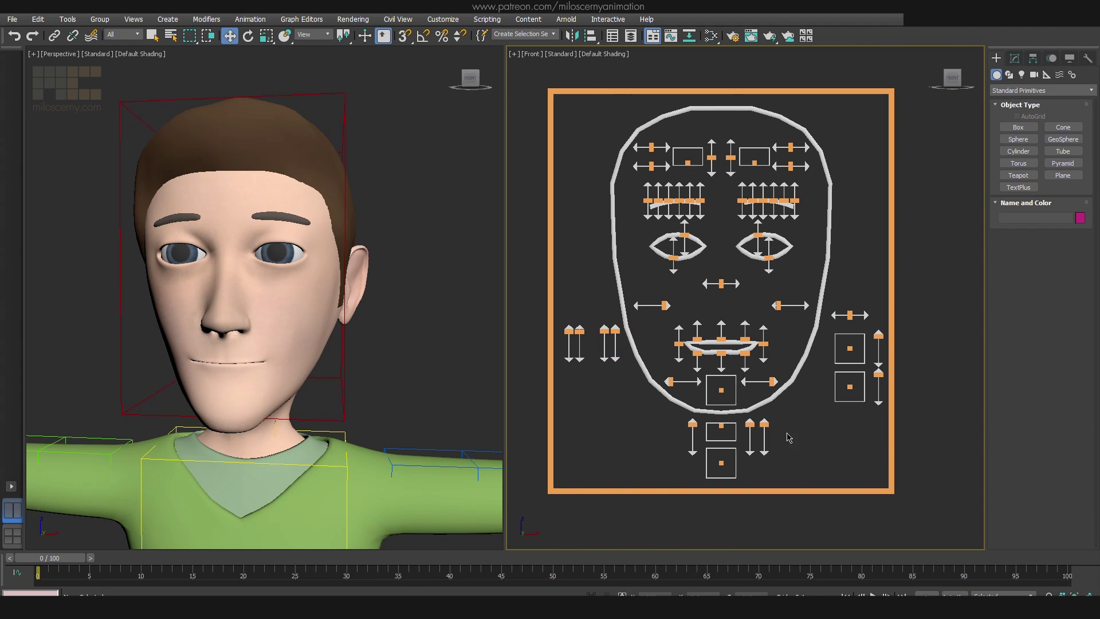